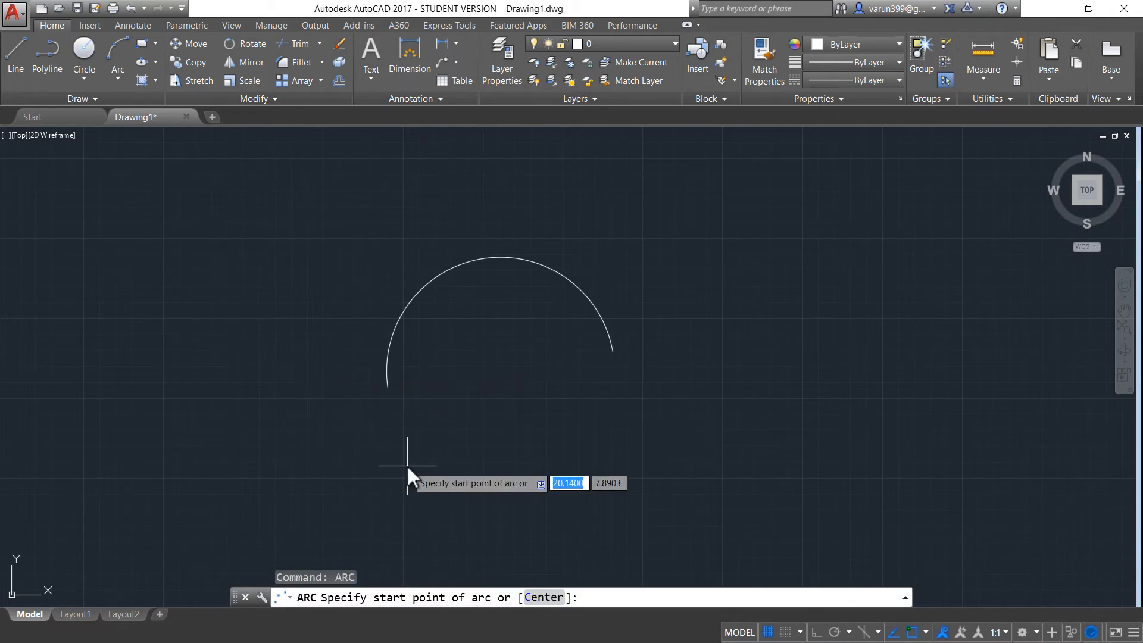
Draw a three-point arc just below the existing arc, bulging upward and ending lower on its far side
click(441, 492)
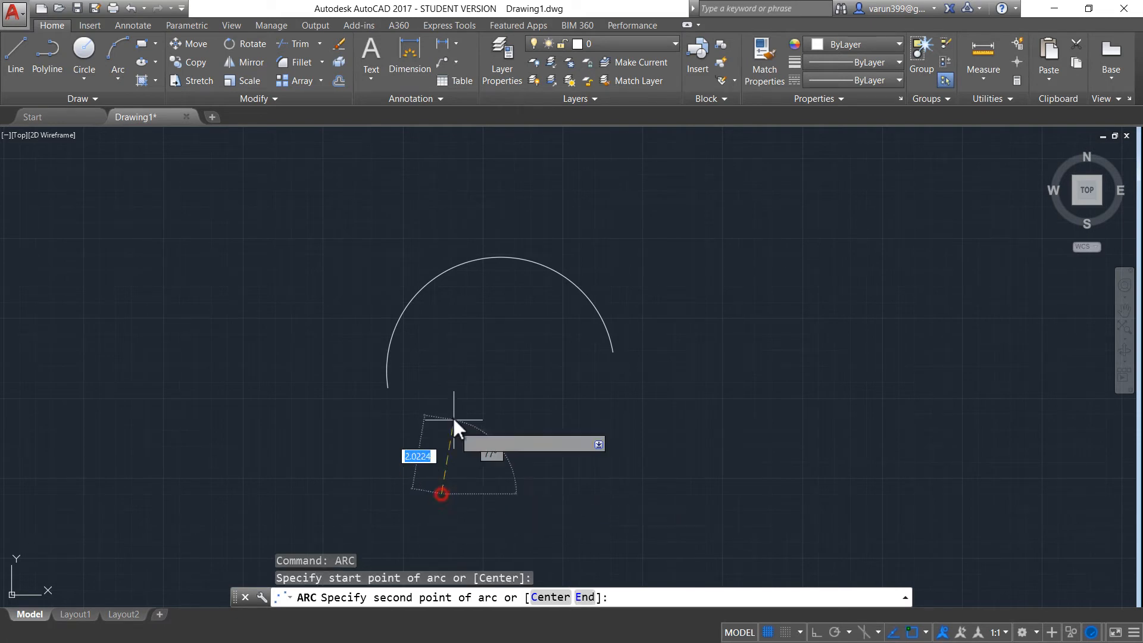
click(463, 388)
click(620, 420)
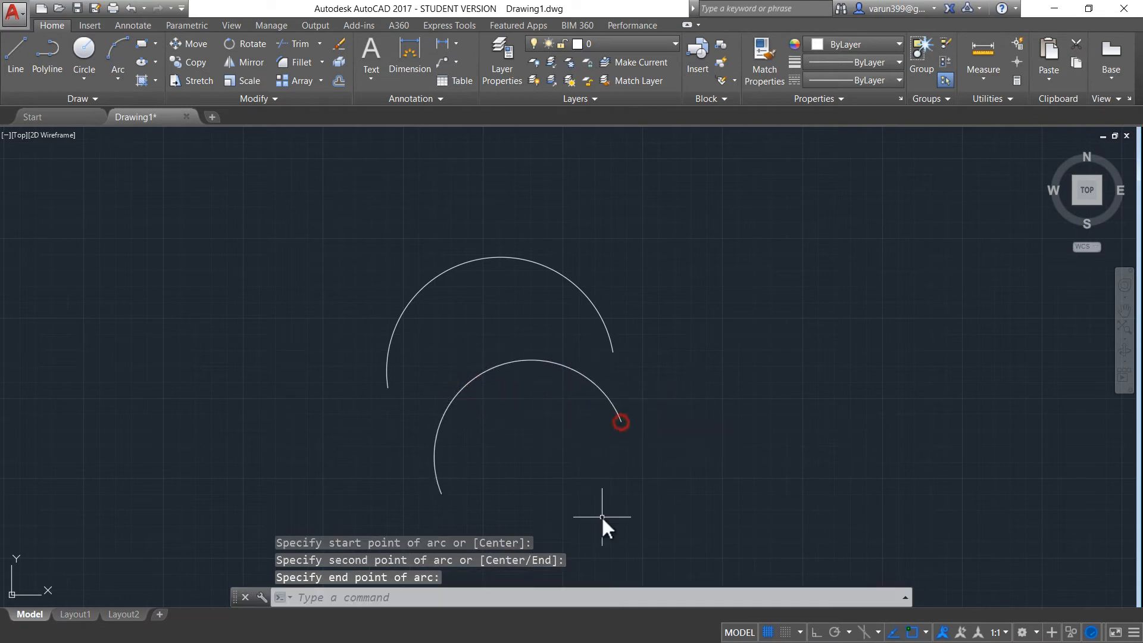
click(545, 423)
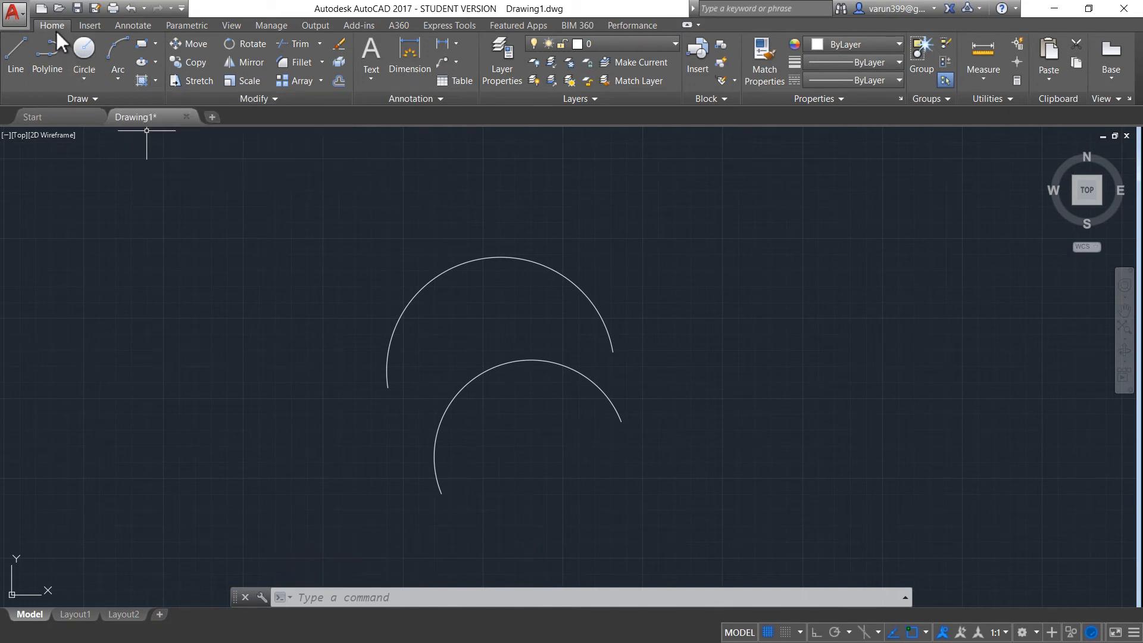
Draw a short arc to the right of the two arcs using the Start, Center, End method
click(117, 74)
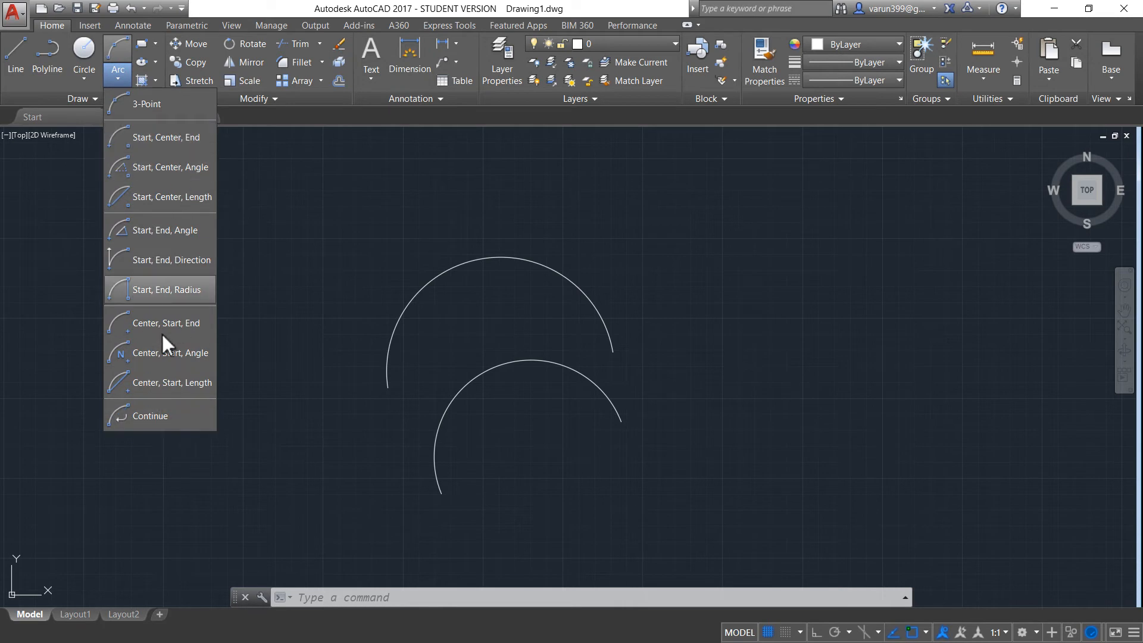
click(164, 140)
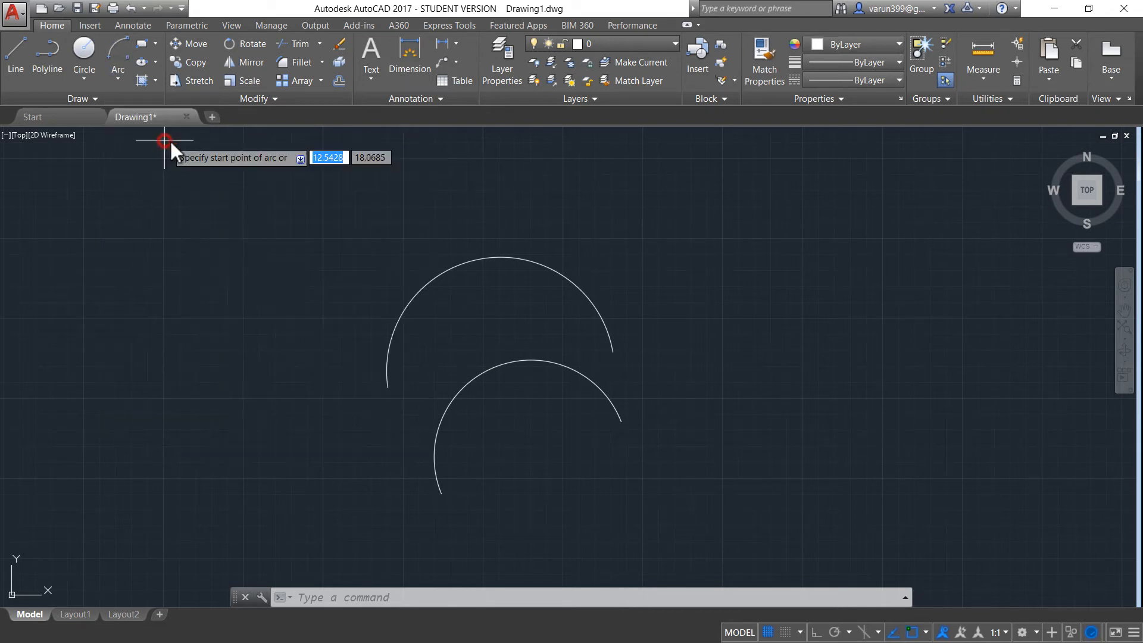
click(844, 357)
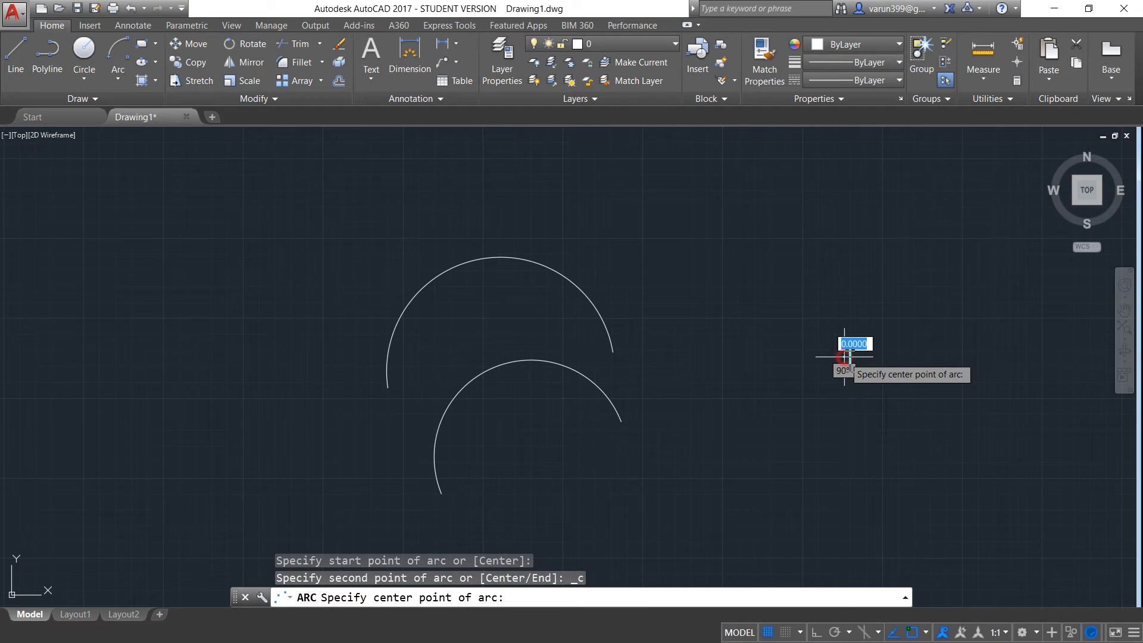
click(1003, 357)
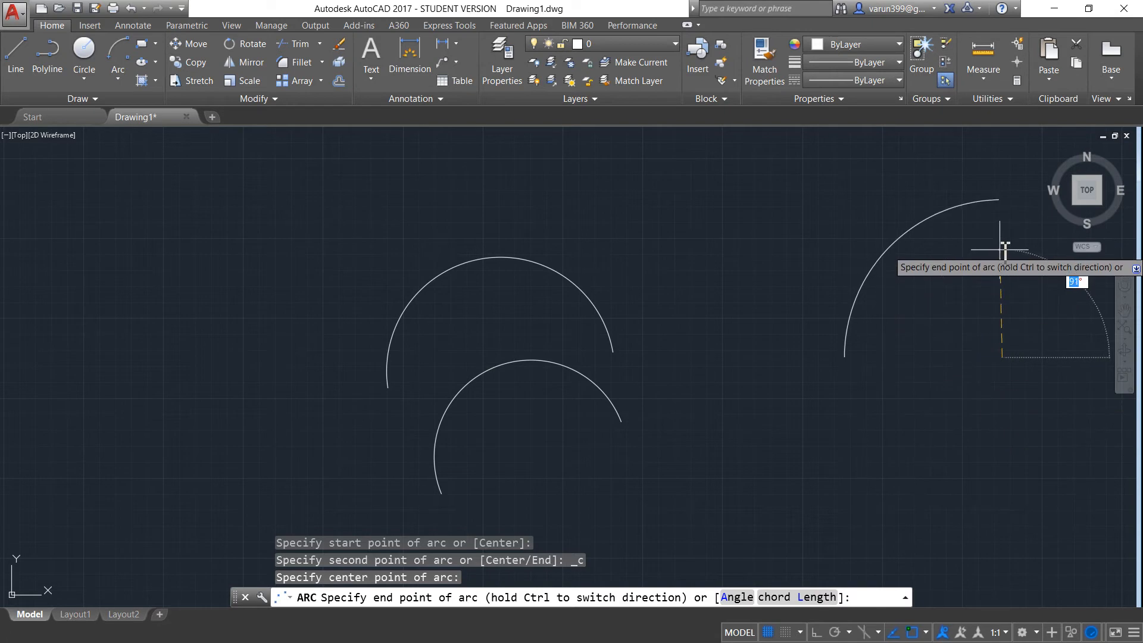
click(946, 276)
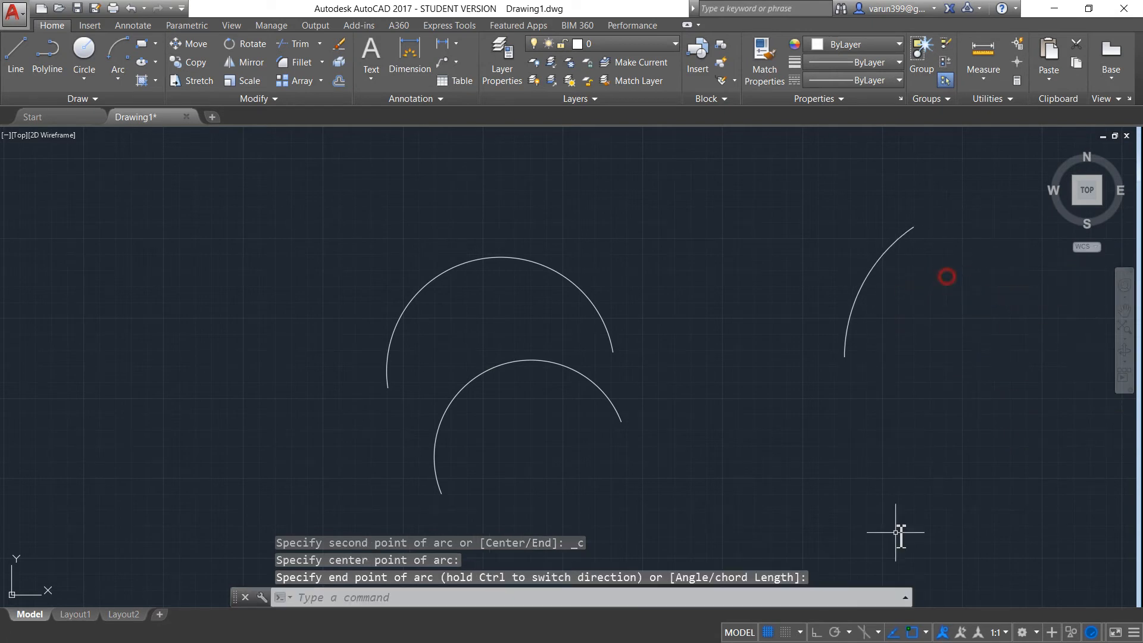
Erase all three arcs from the drawing
click(117, 77)
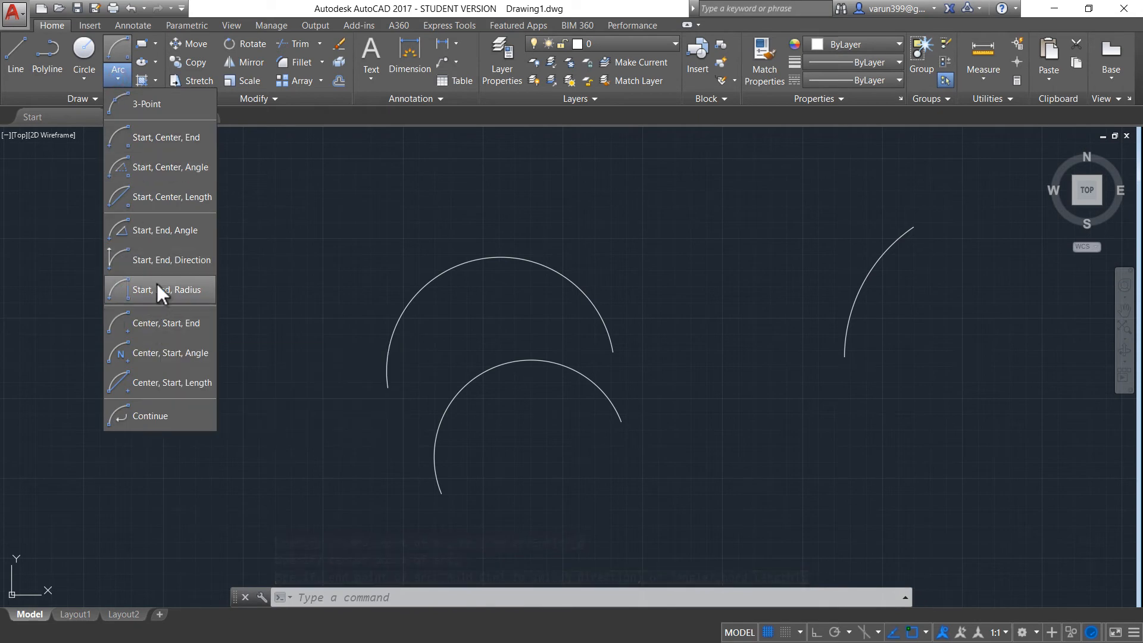
click(942, 152)
click(370, 494)
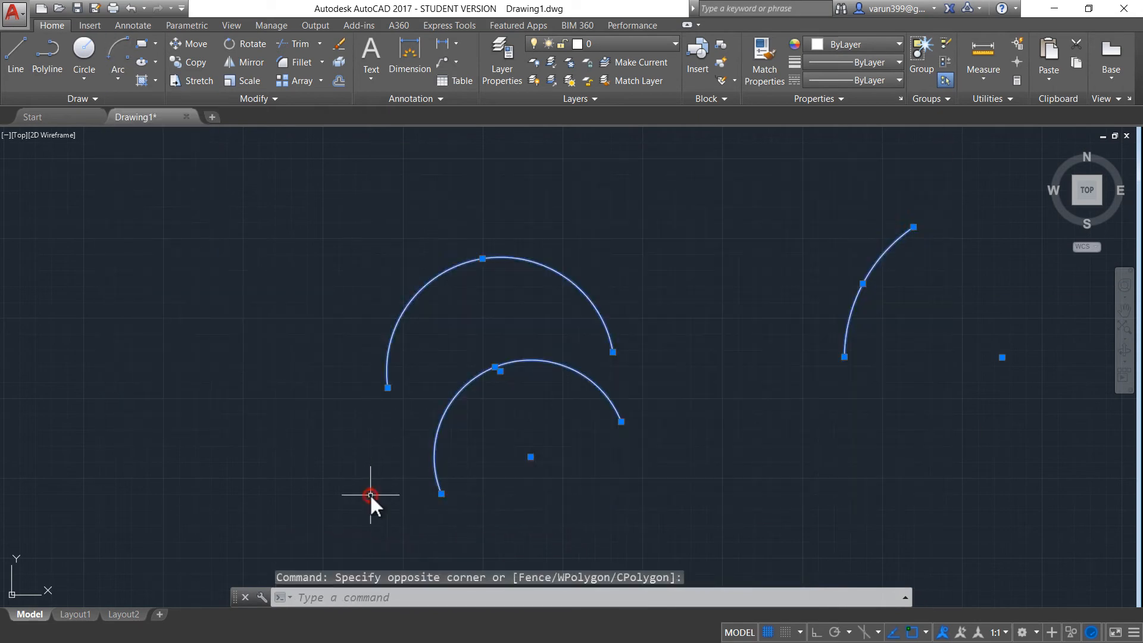
key(Delete)
key(Escape)
key(Escape)
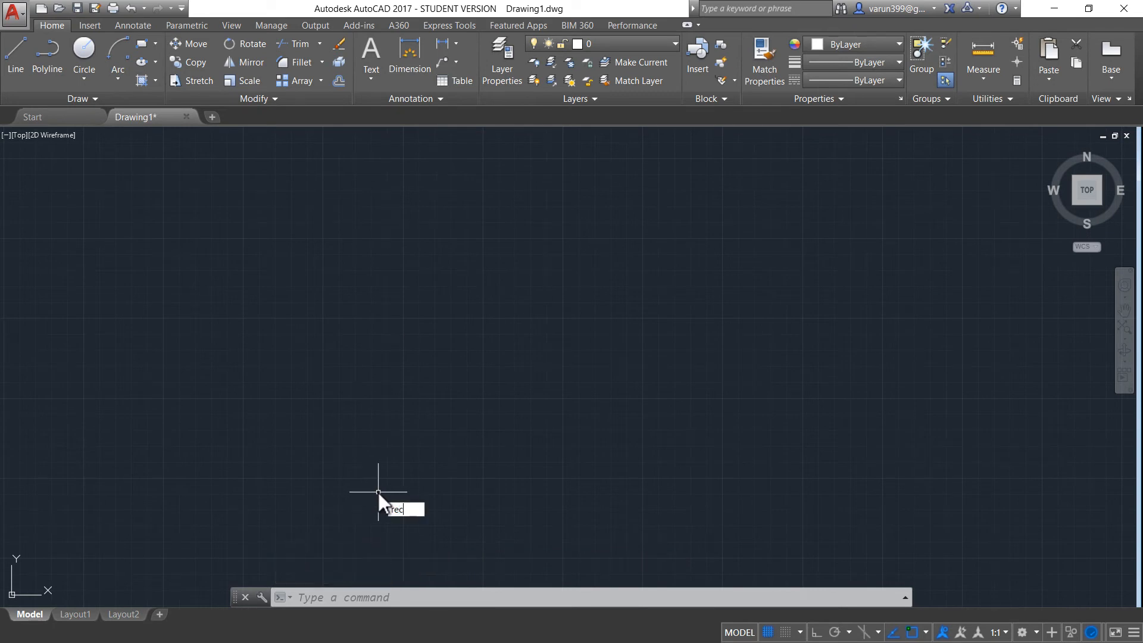
Draw a rectangle in the left half of the drawing area by specifying two opposite corners
text(rec)
key(Return)
click(277, 264)
click(533, 474)
key(Escape)
Select the rectangle to examine whether its sides form one object, and clear the selection
click(557, 398)
click(472, 458)
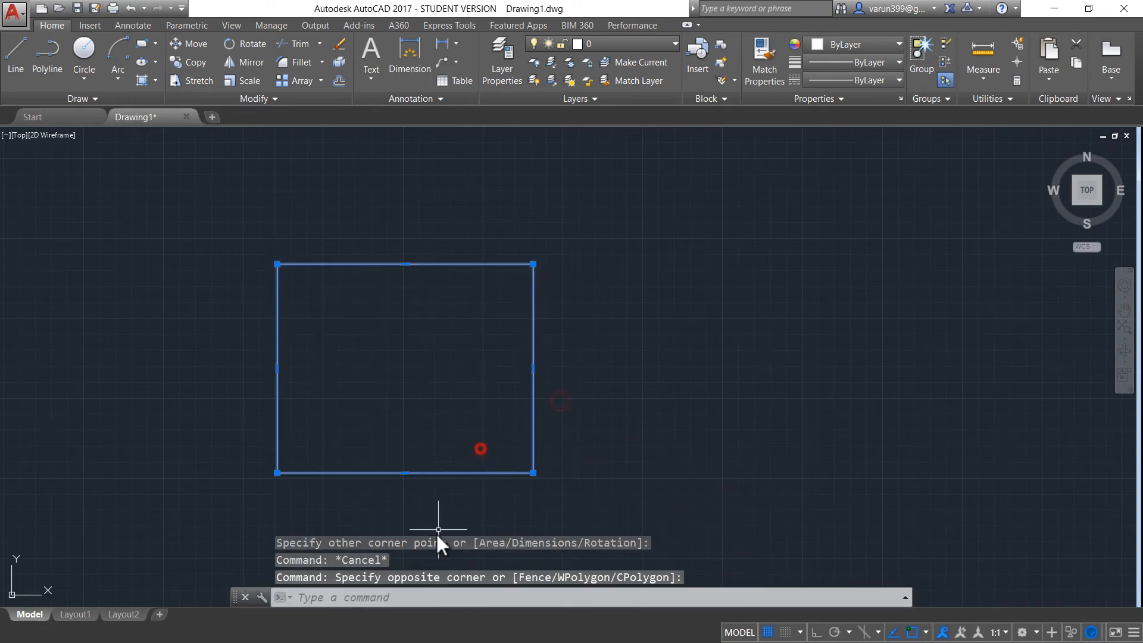
key(Escape)
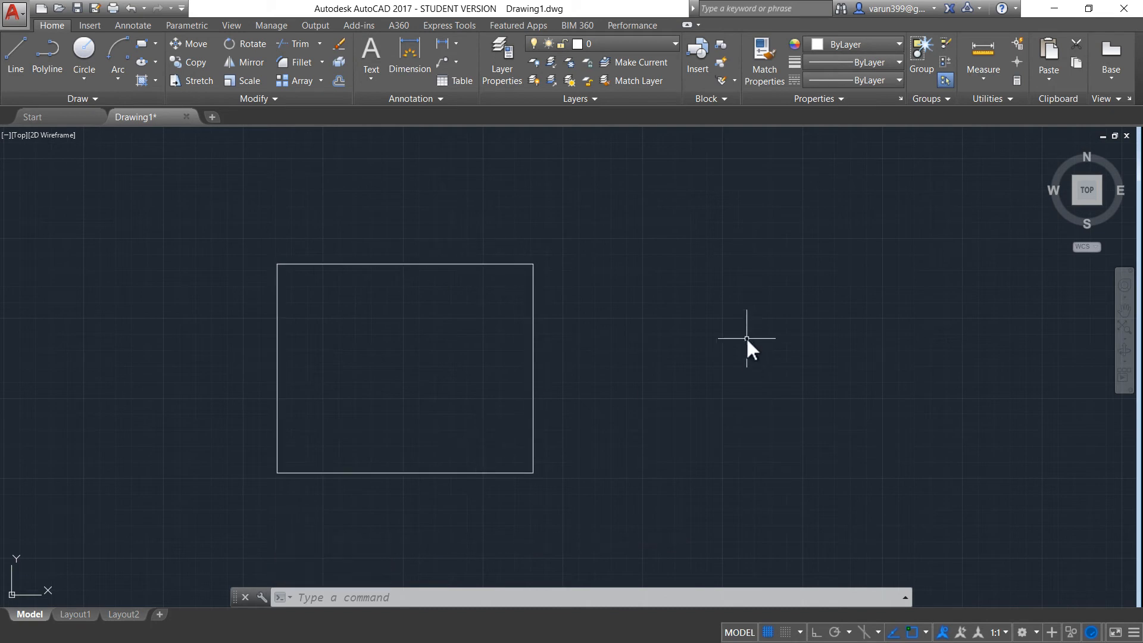
Draw a second rectangle about 5 units high beside the first one from four separate lines, using Ortho mode for straight sides
text(l)
key(Return)
click(638, 334)
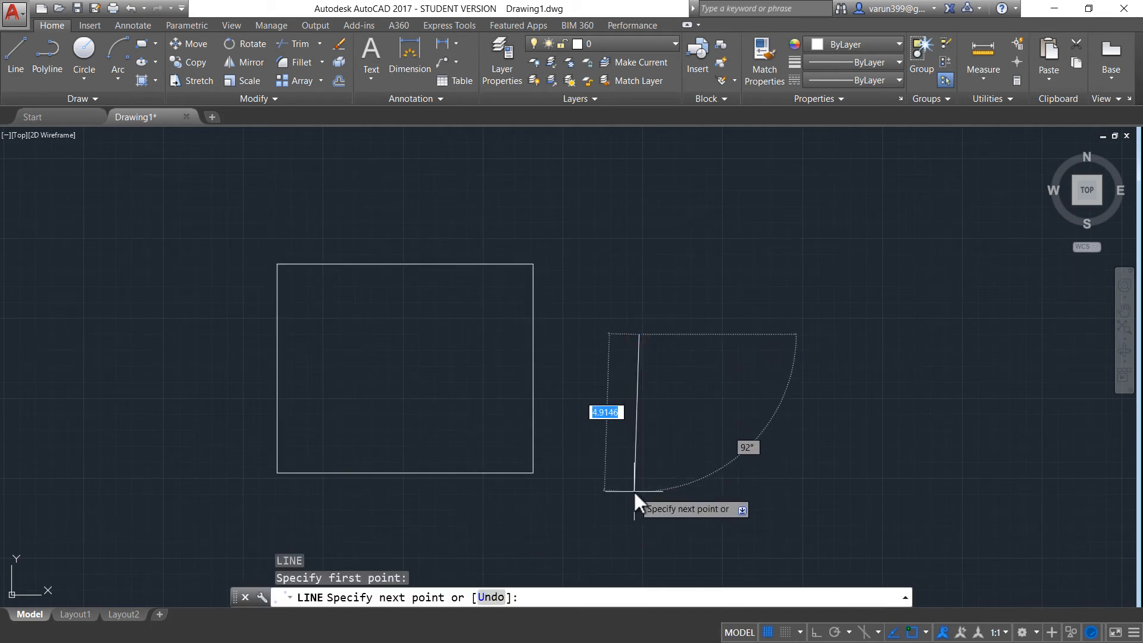
key(F8)
click(638, 493)
click(916, 492)
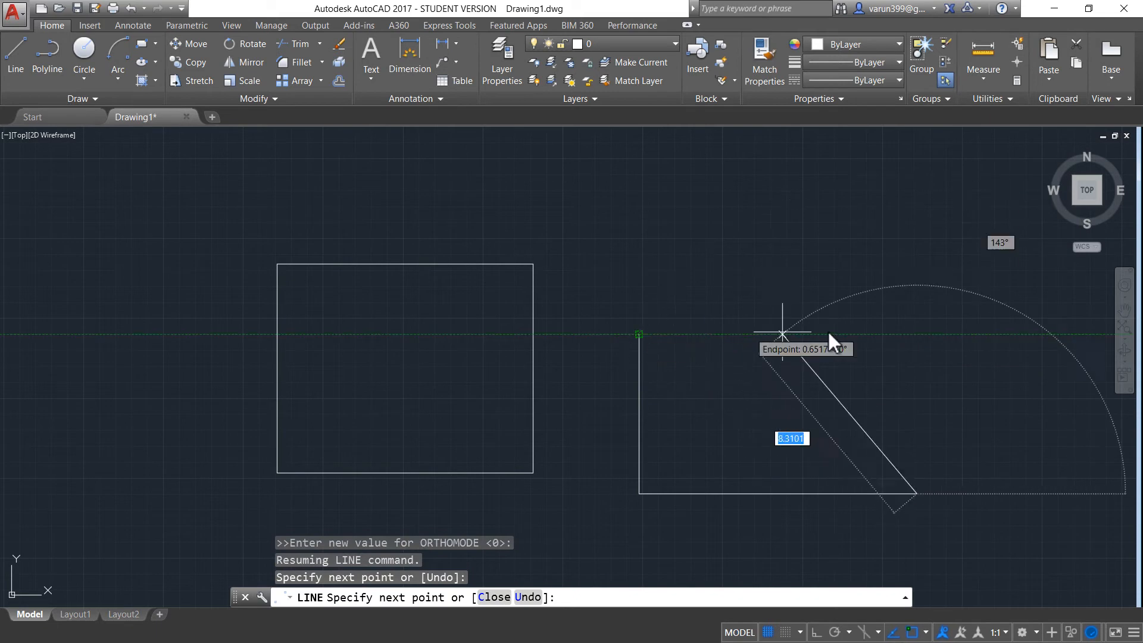
click(917, 336)
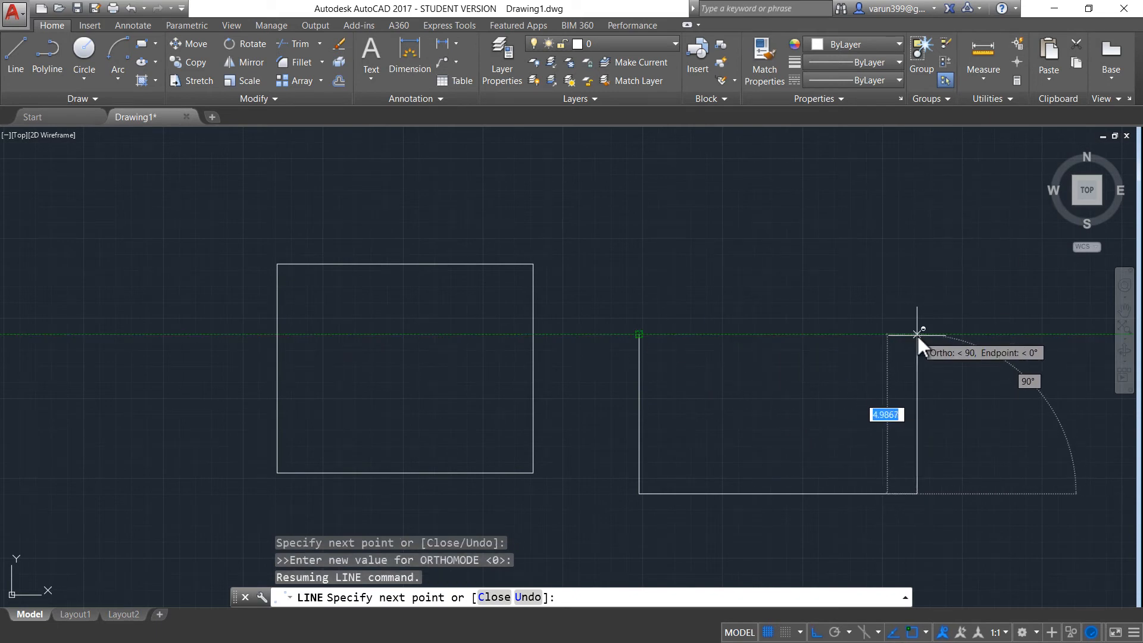
click(639, 334)
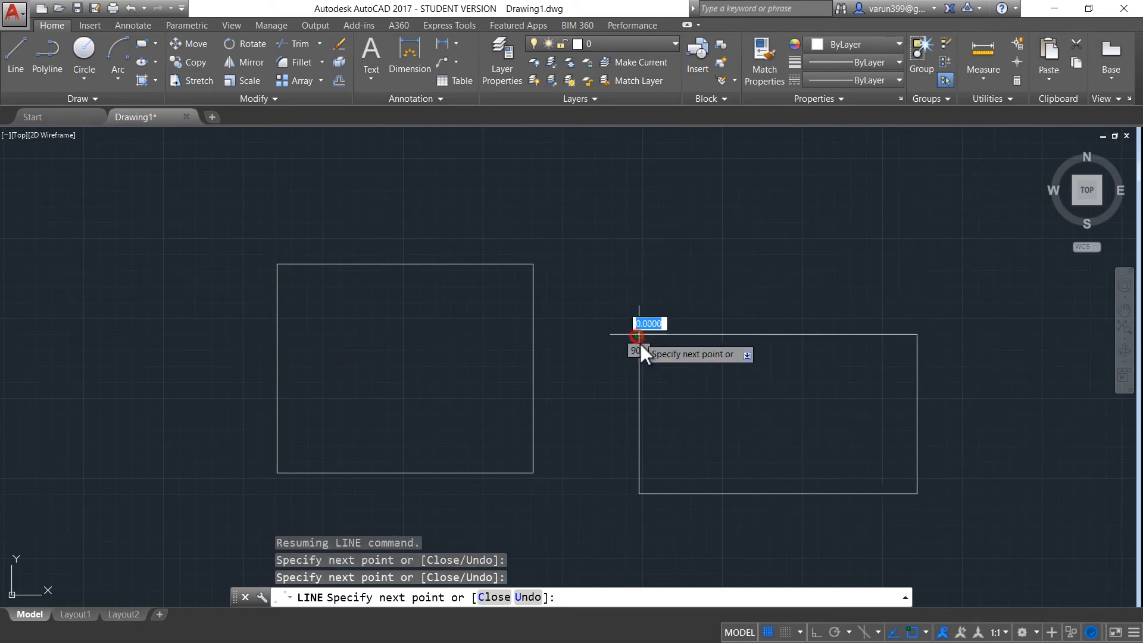
key(Escape)
Delete the left vertical line of the second rectangle, and undo the deletion
click(667, 365)
click(605, 442)
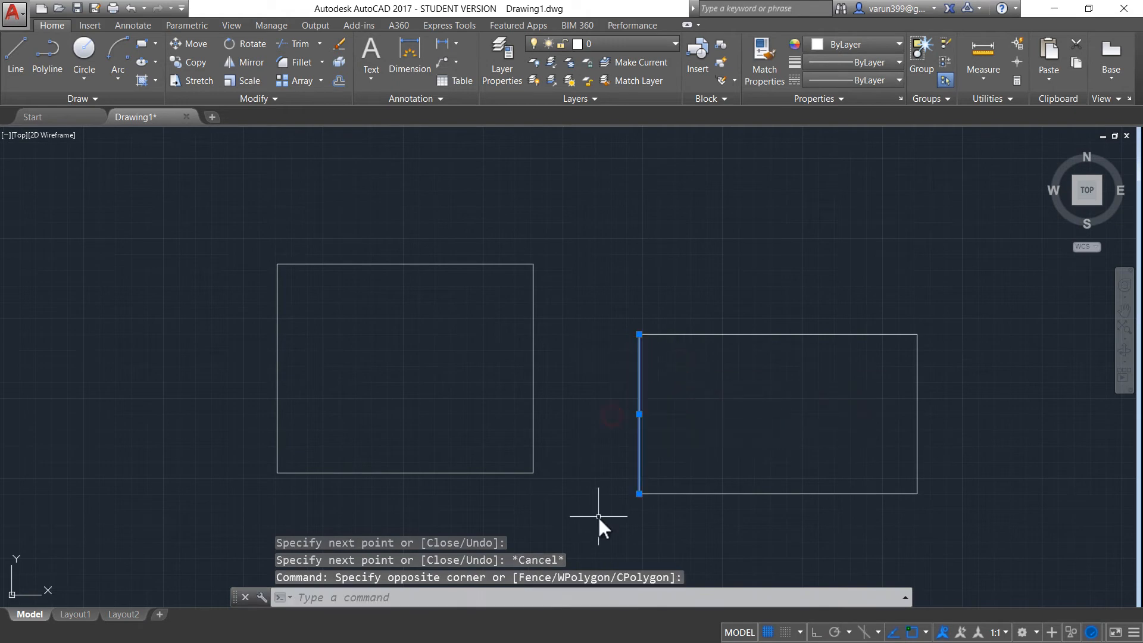
key(Delete)
key(ctrl+z)
Erase both rectangles from the drawing
click(959, 204)
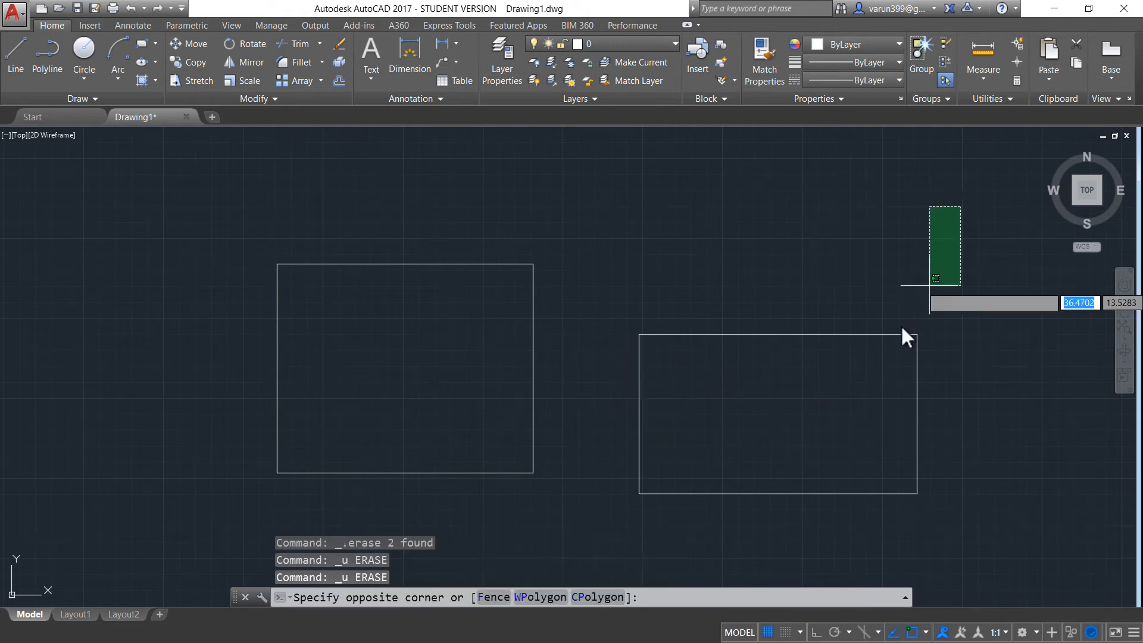
click(430, 522)
key(Delete)
Draw an open six-segment polyline with a horizontal first segment about 9 units long, zigzagging right and returning left below
text(PL)
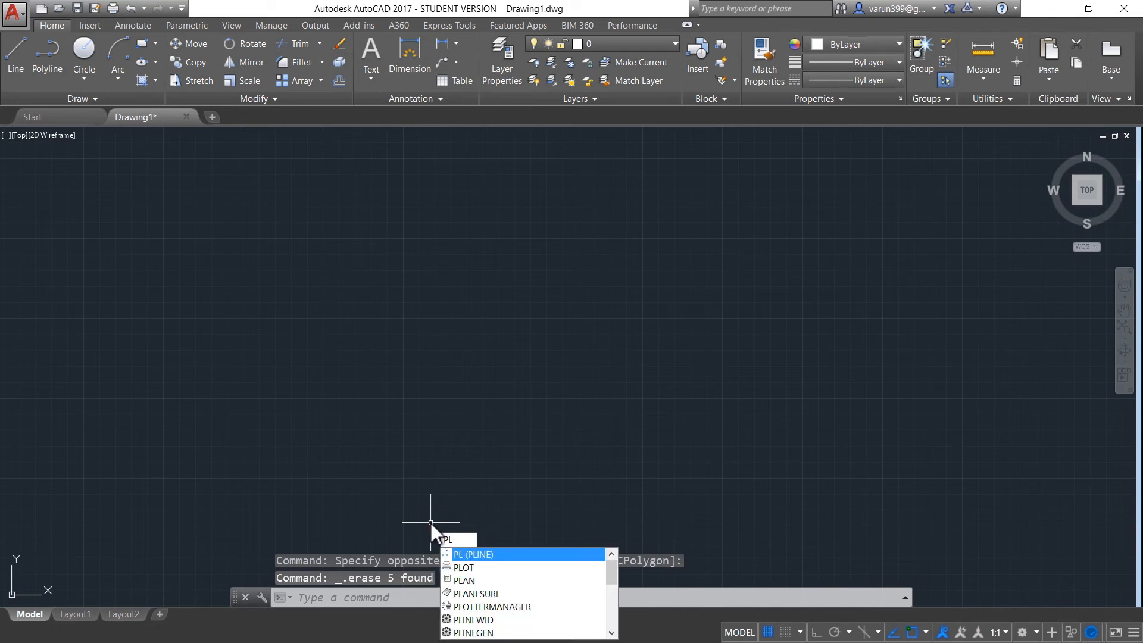
key(Return)
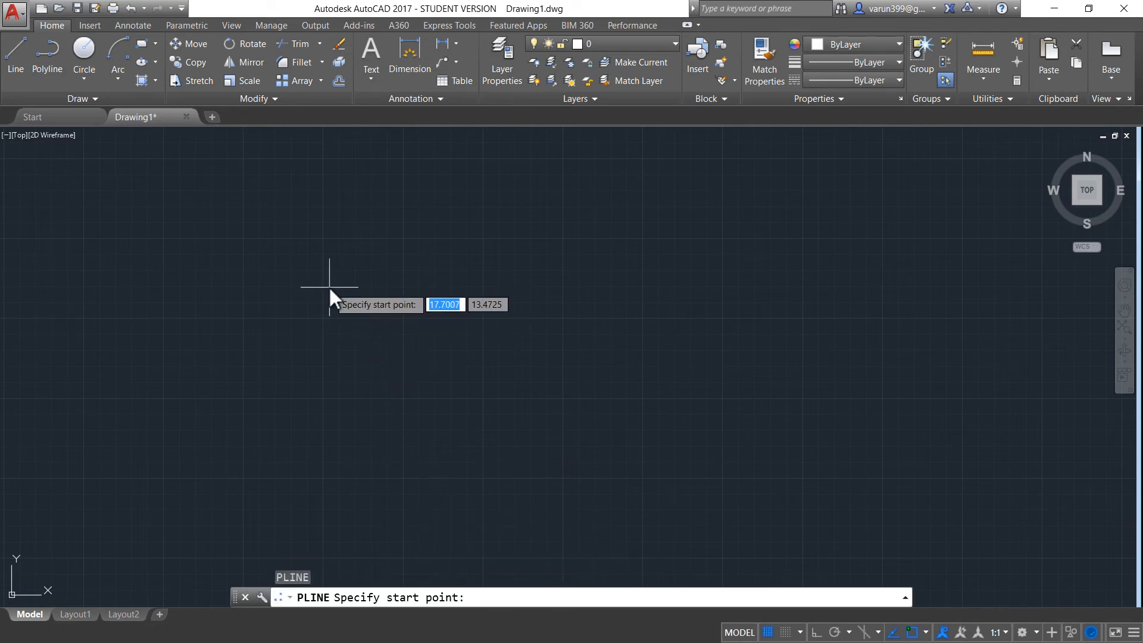
click(256, 286)
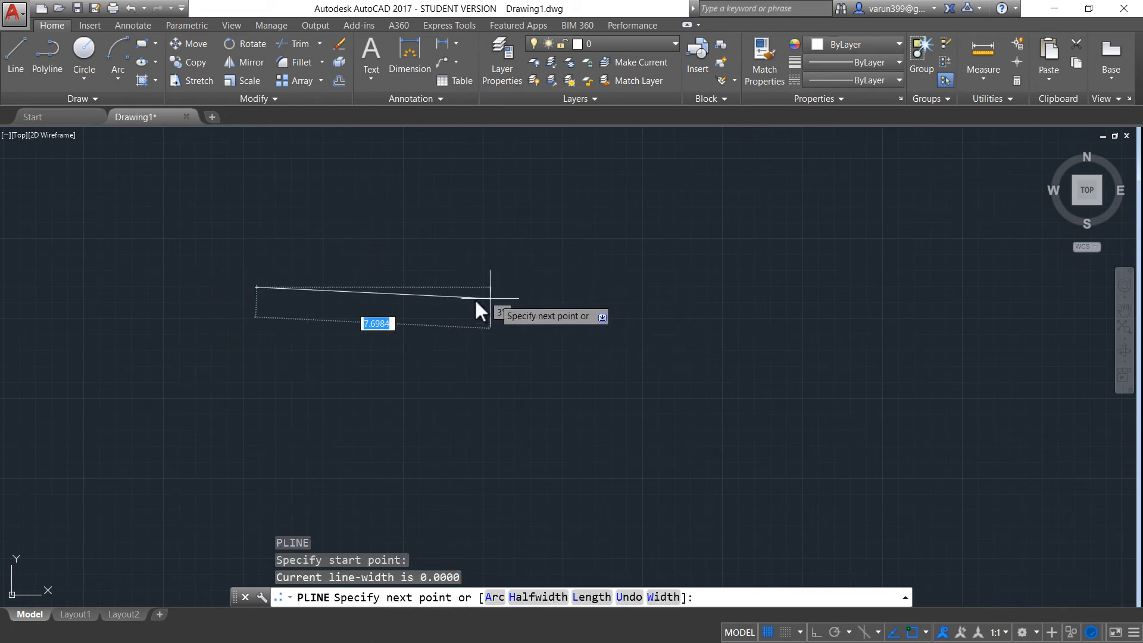
key(F8)
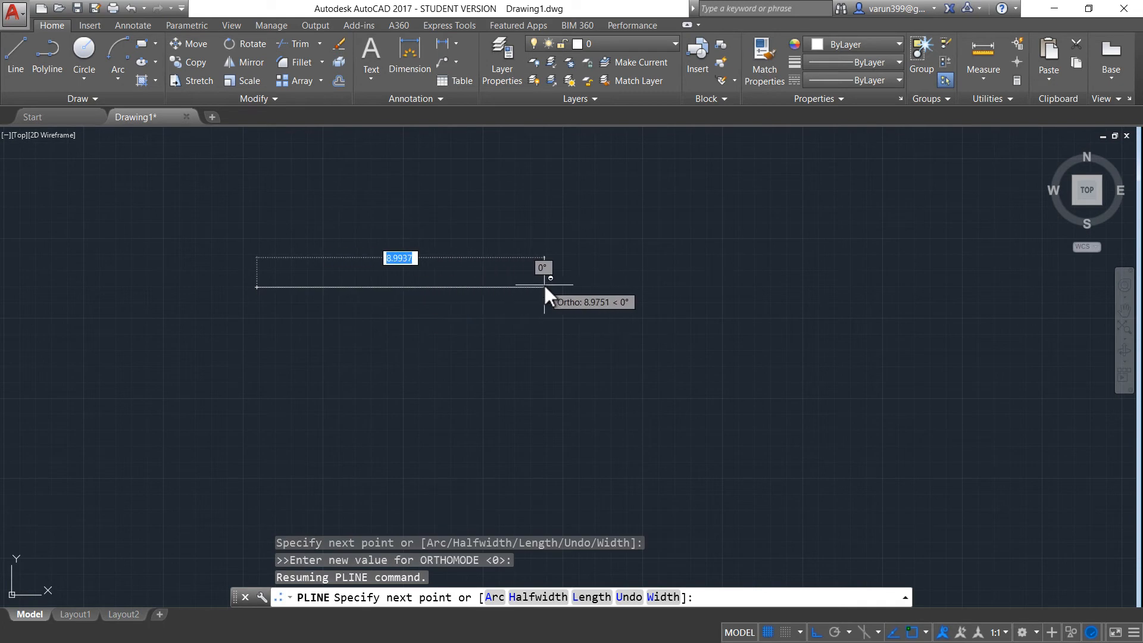
click(544, 287)
click(619, 419)
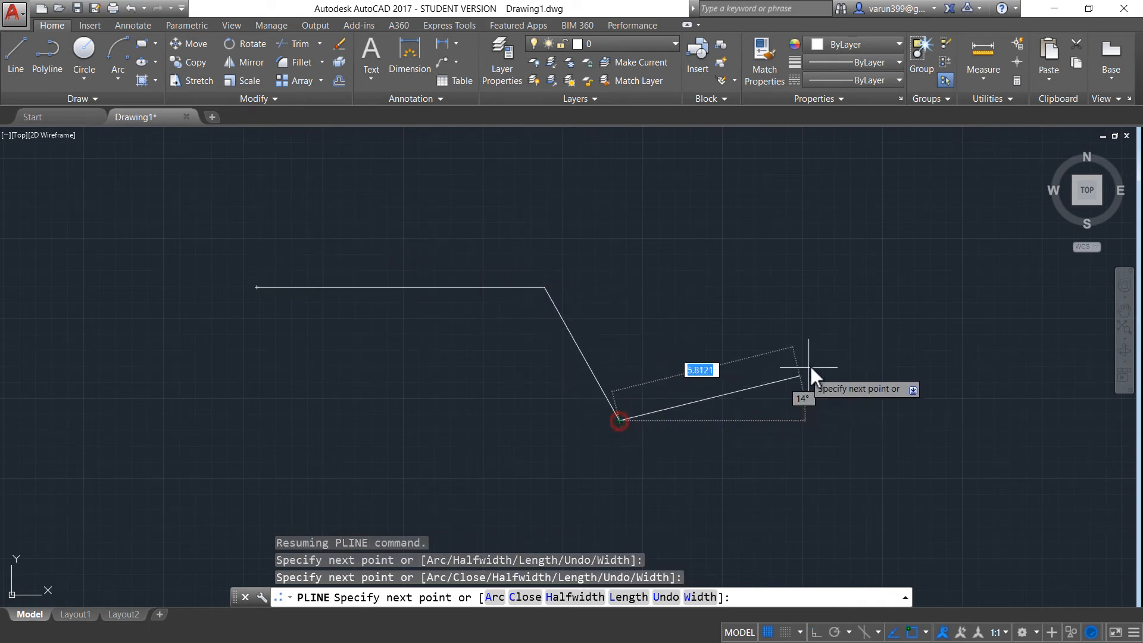
click(839, 347)
click(1000, 420)
click(882, 514)
click(495, 479)
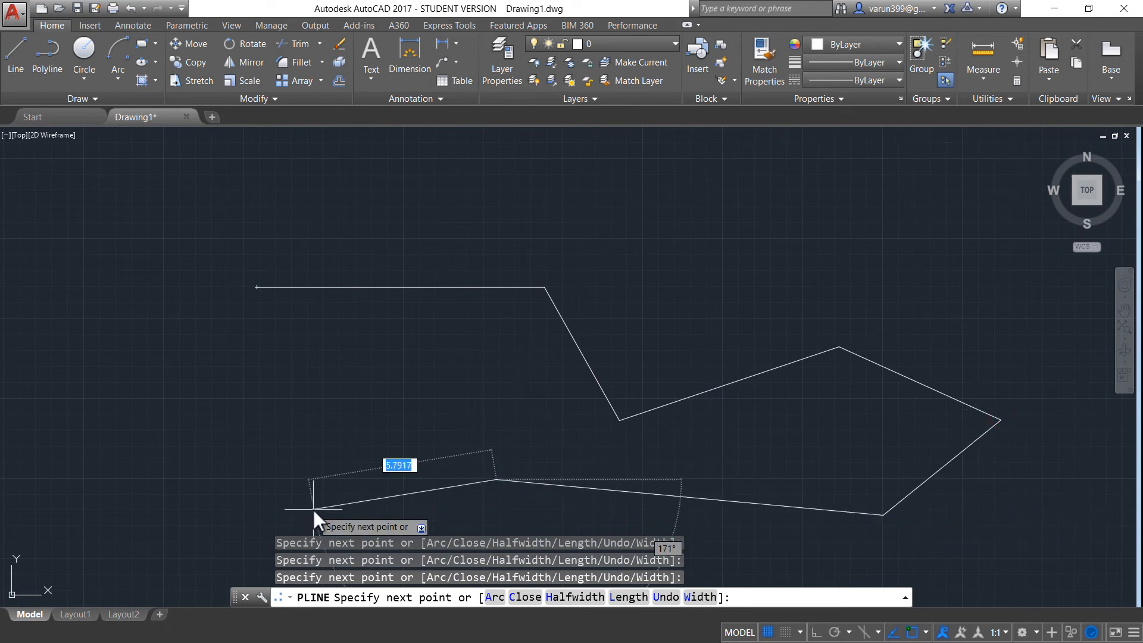
key(Escape)
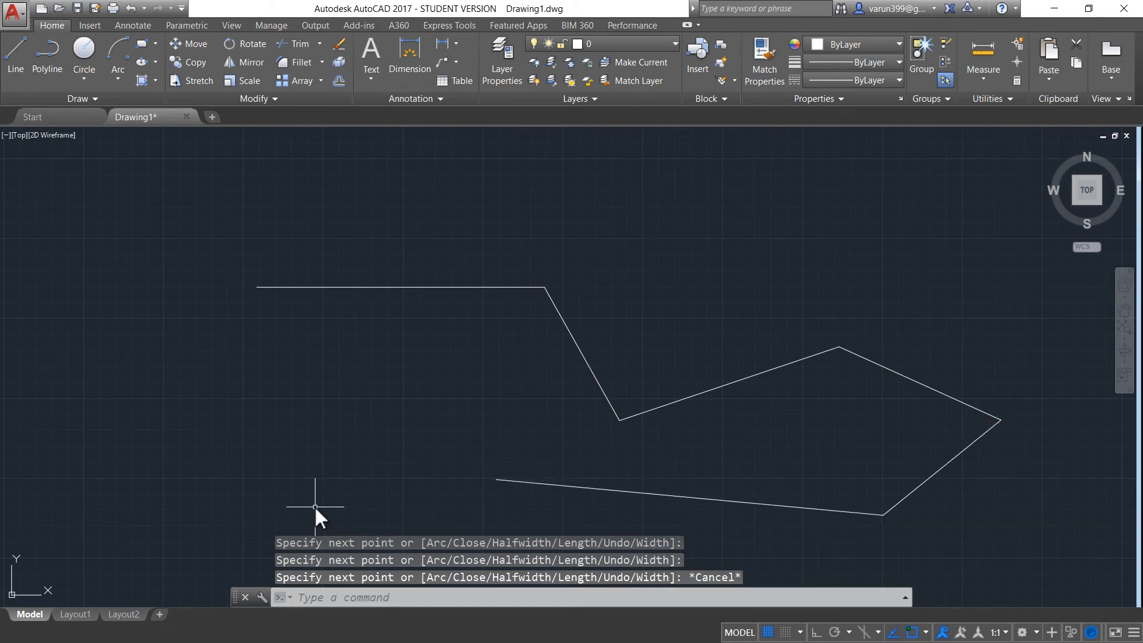
Select the polyline to examine whether its segments form one object, and clear the selection
click(306, 237)
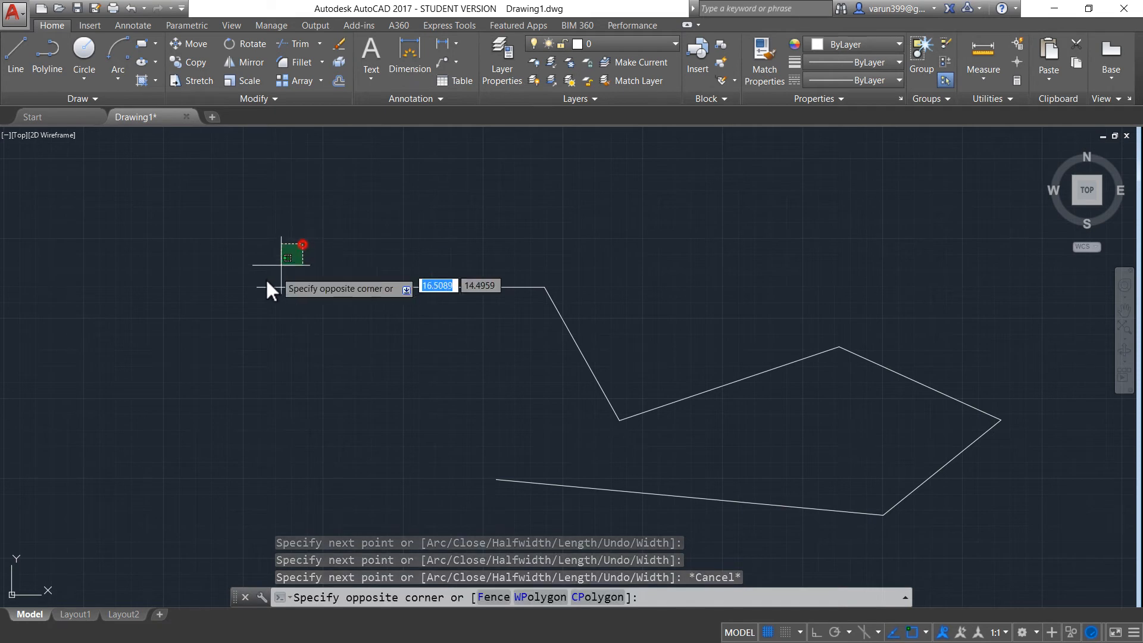
click(247, 294)
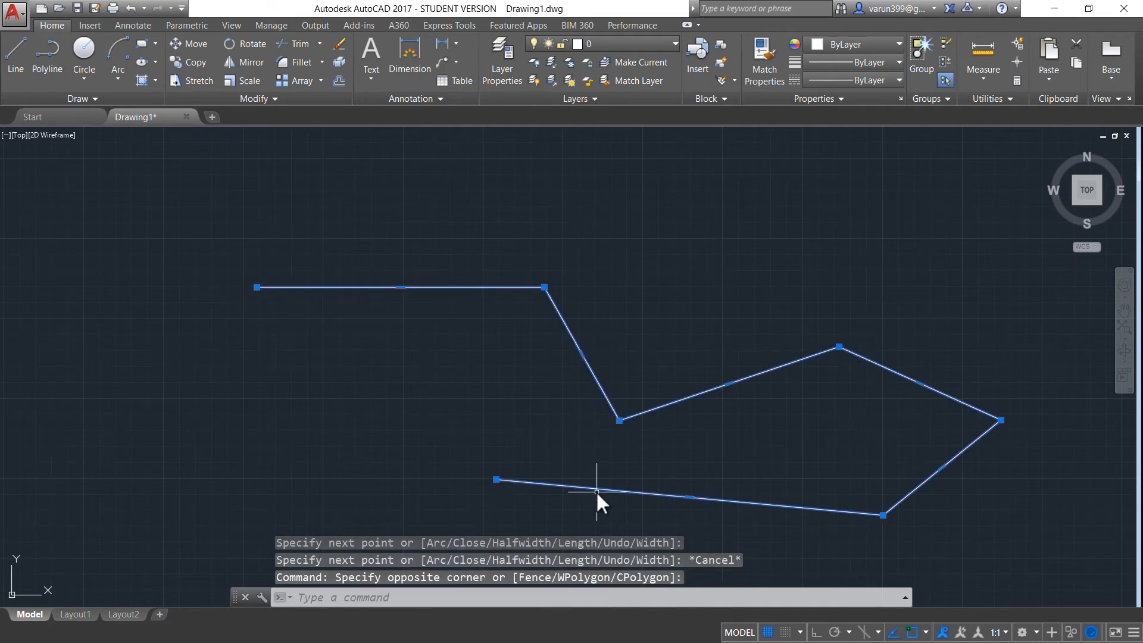
key(Escape)
Draw a similar open chain of six connected line segments below the polyline with the Line command
scroll(244, 420, down, 2)
text(l)
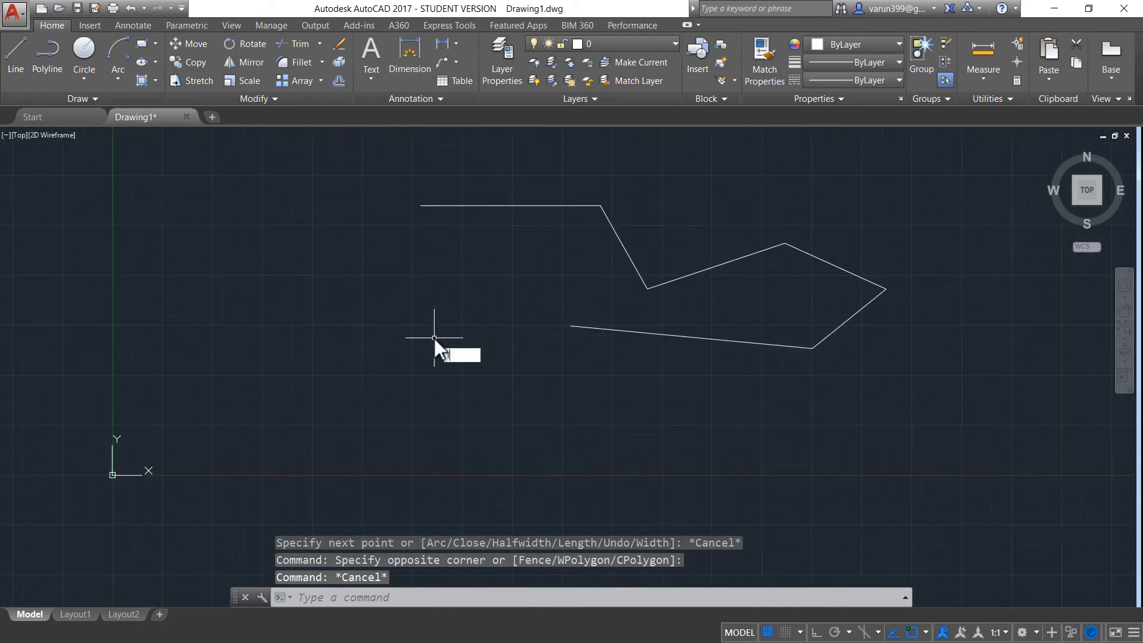
key(Return)
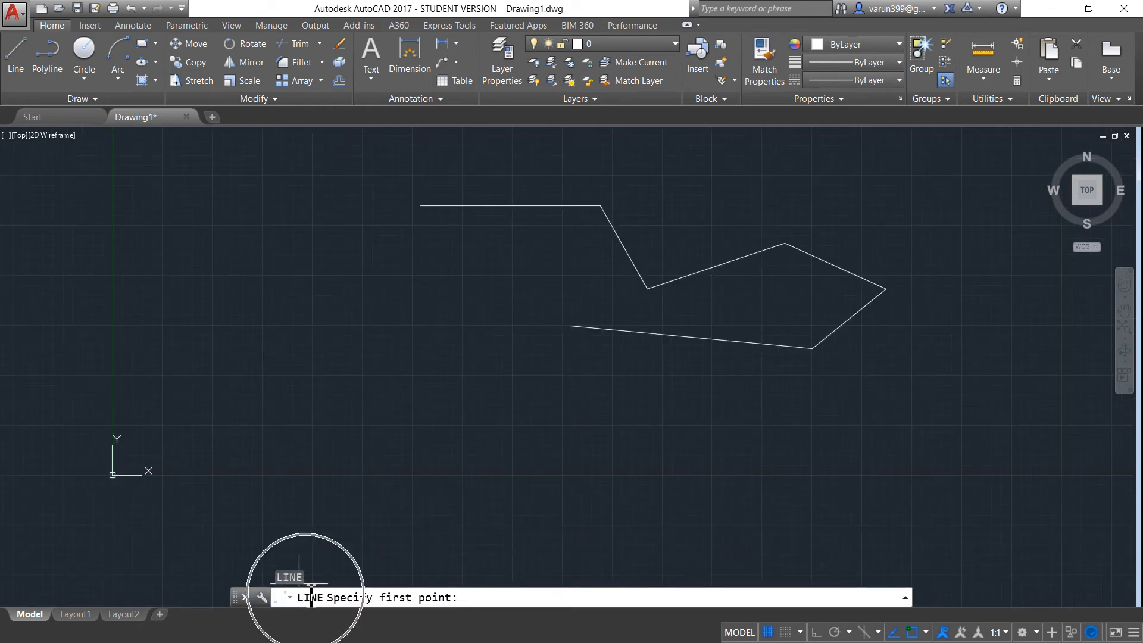
click(389, 451)
click(626, 410)
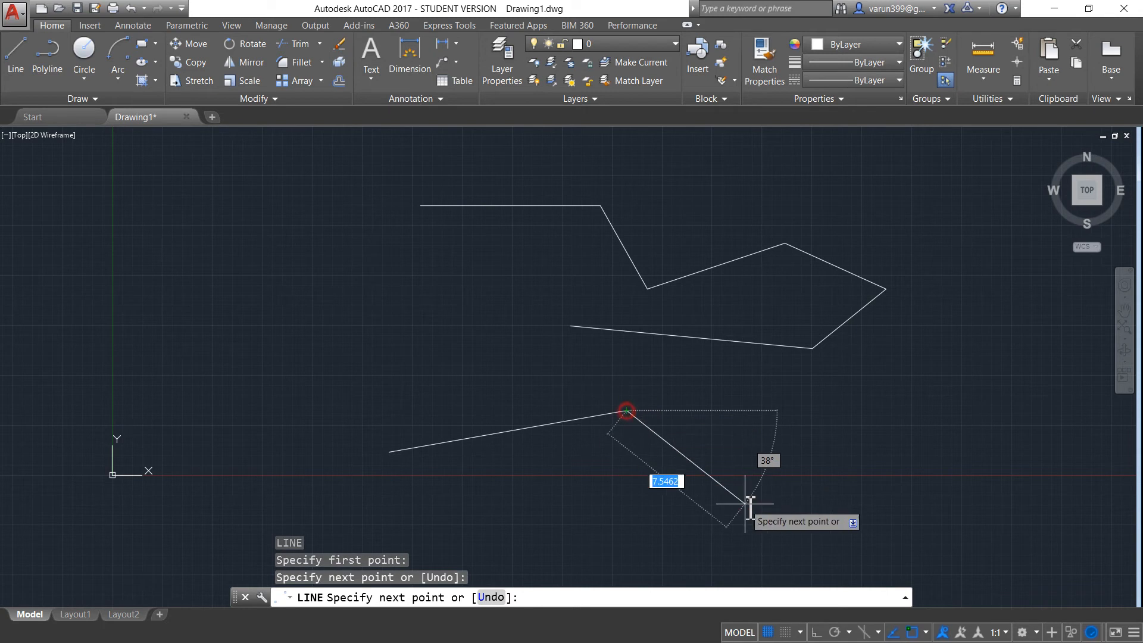
click(744, 503)
click(883, 454)
click(992, 516)
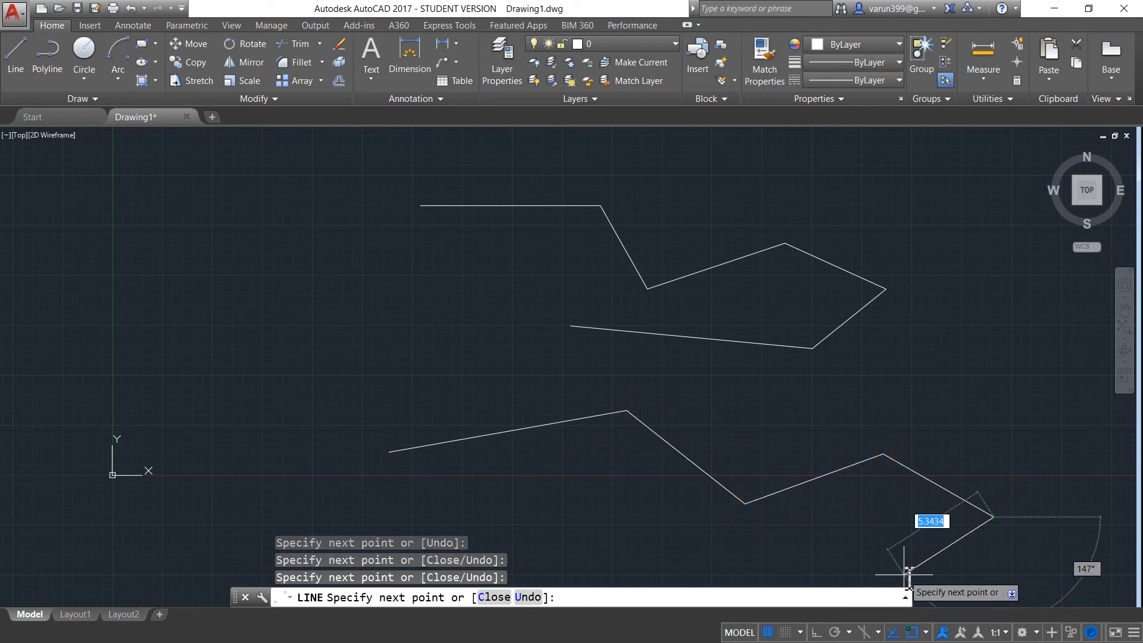
click(904, 574)
click(590, 542)
key(Escape)
Select the upper polyline and stretch its third vertex straight up above the horizontal first segment
scroll(582, 452, down, 2)
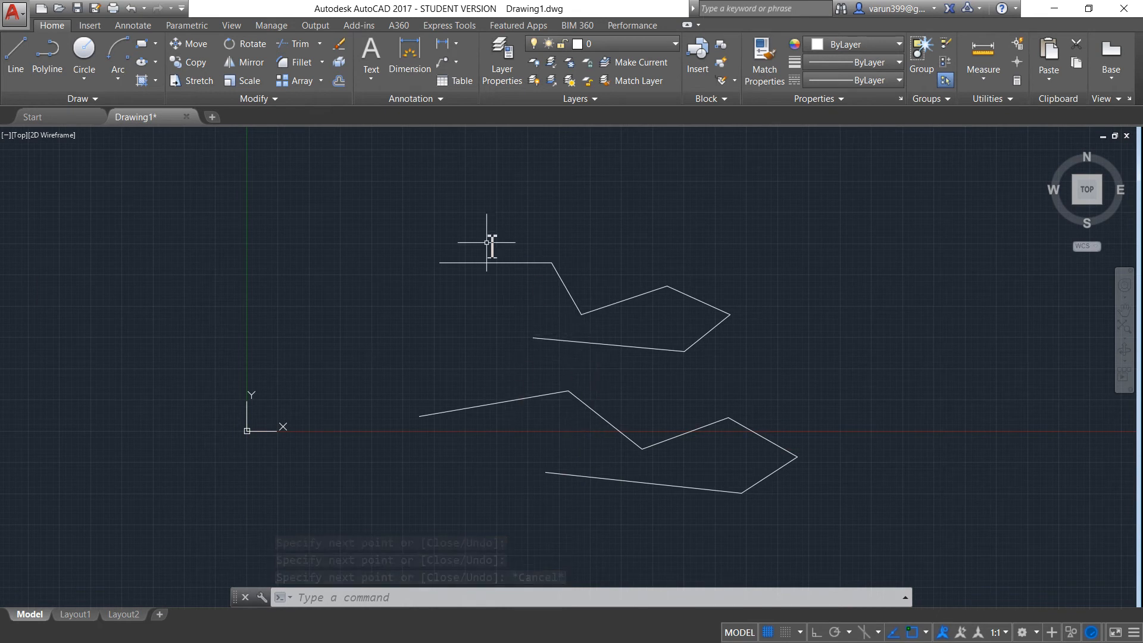
click(523, 248)
click(490, 274)
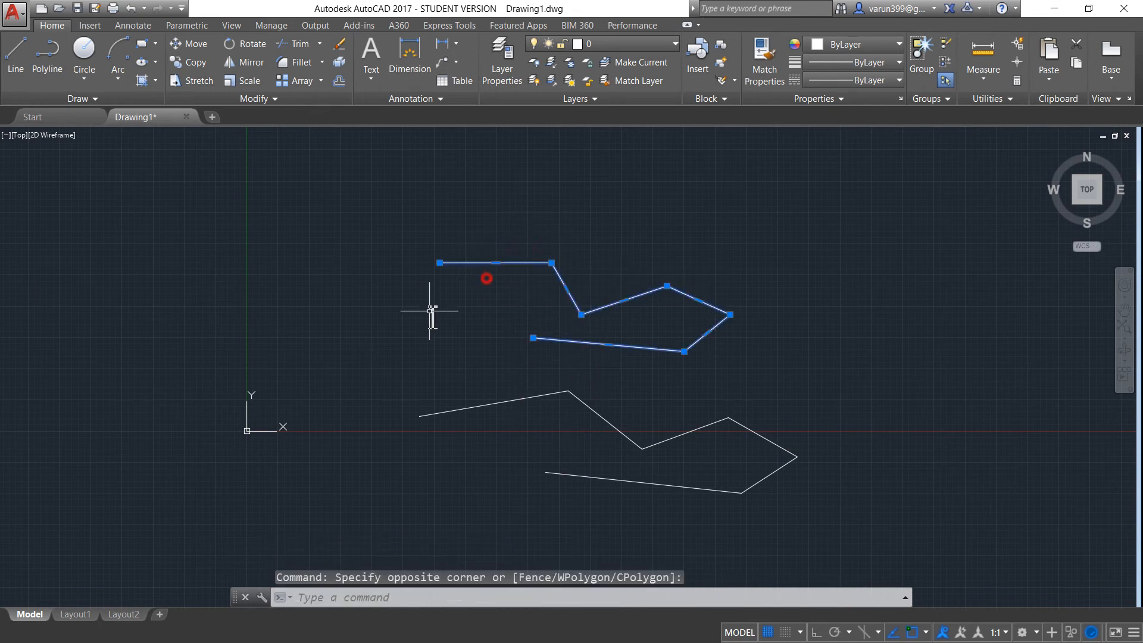
click(581, 314)
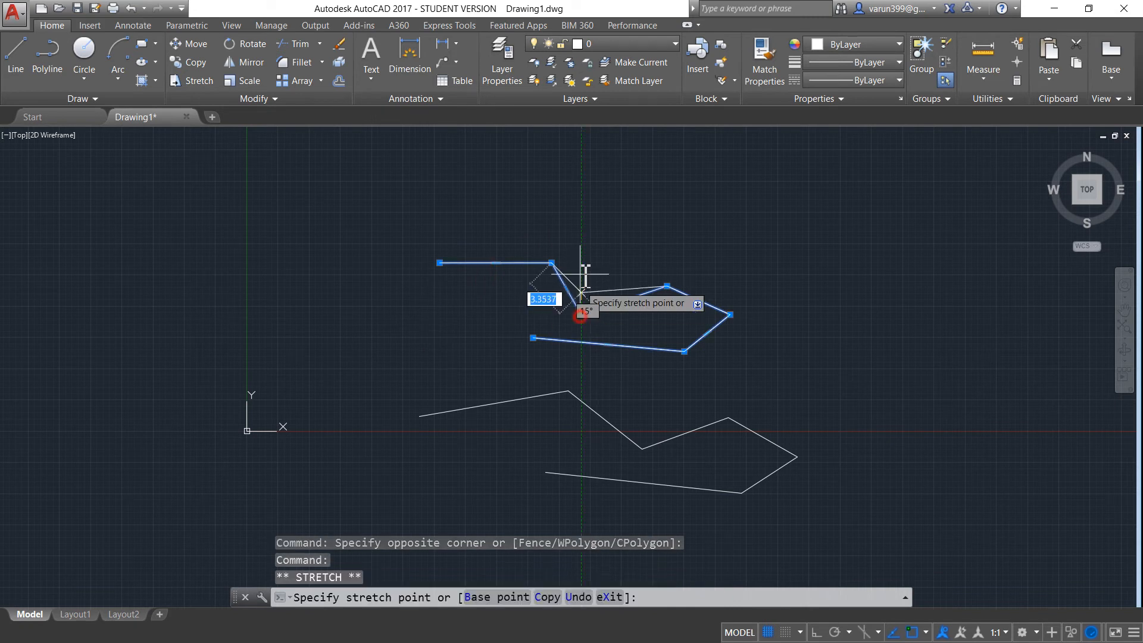
click(582, 198)
Stretch the polyline's third segment up and right and its fifth segment right by their midpoints, and clear the selection
click(624, 242)
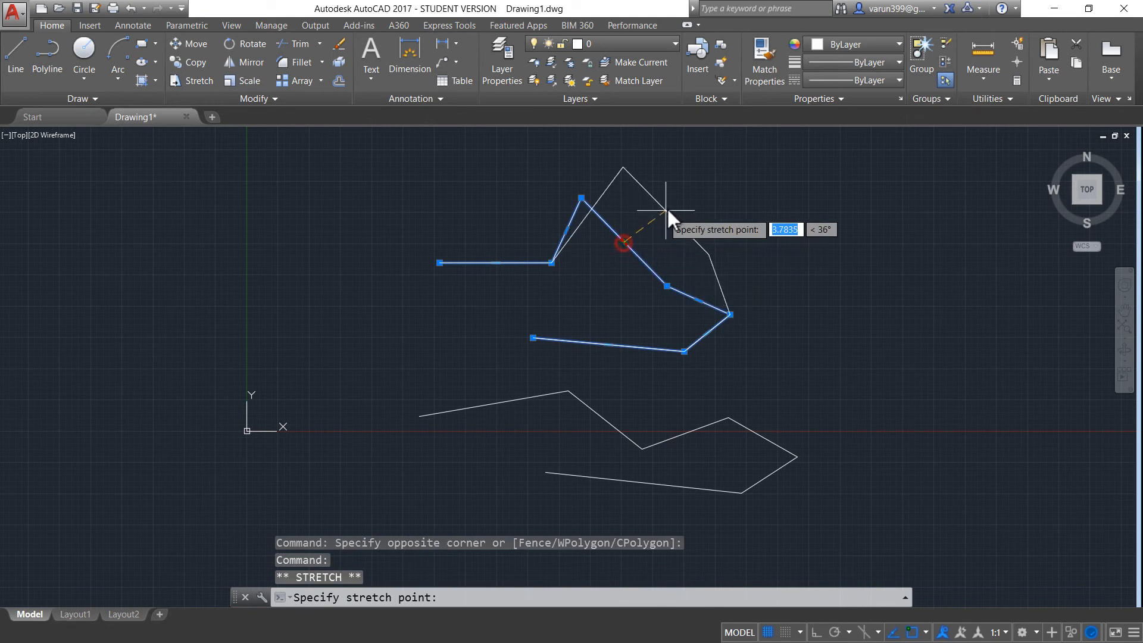
click(689, 190)
click(706, 333)
click(796, 352)
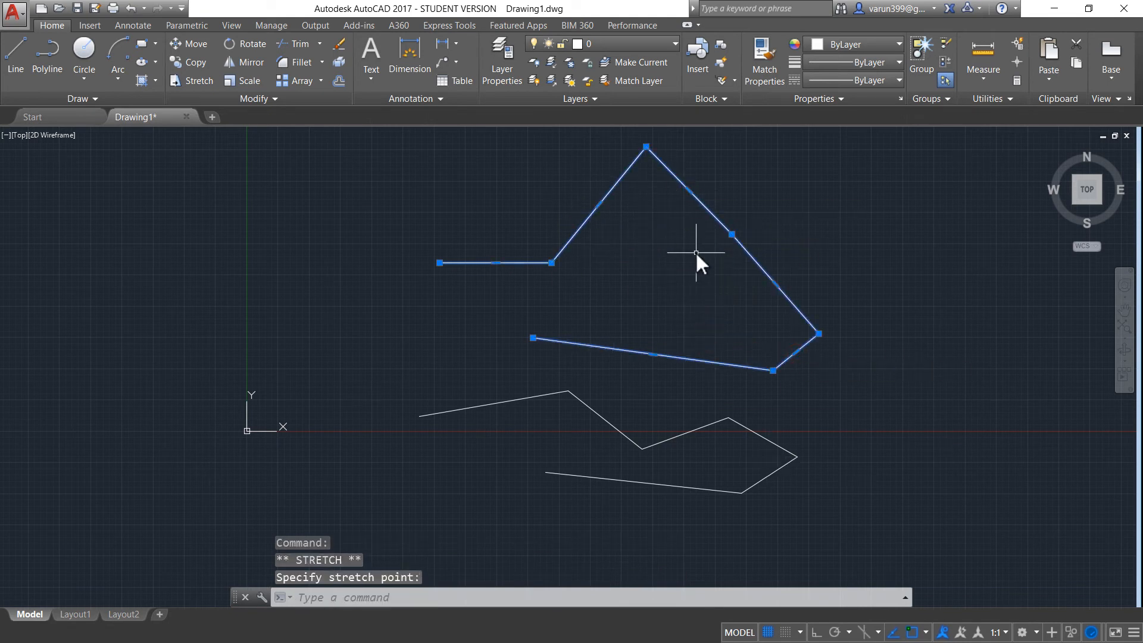
key(Escape)
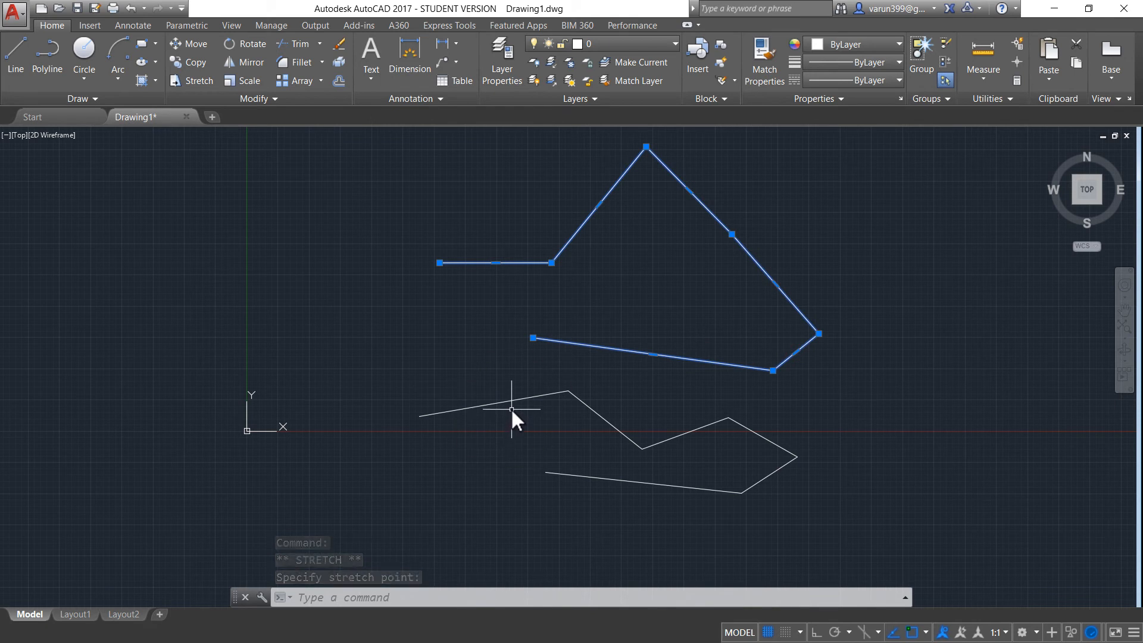
key(Escape)
Select the first two line segments of the lower chain and move the first one down and left, away from the chain
click(507, 386)
click(478, 435)
key(Escape)
click(520, 380)
click(456, 459)
click(616, 405)
click(569, 441)
click(493, 404)
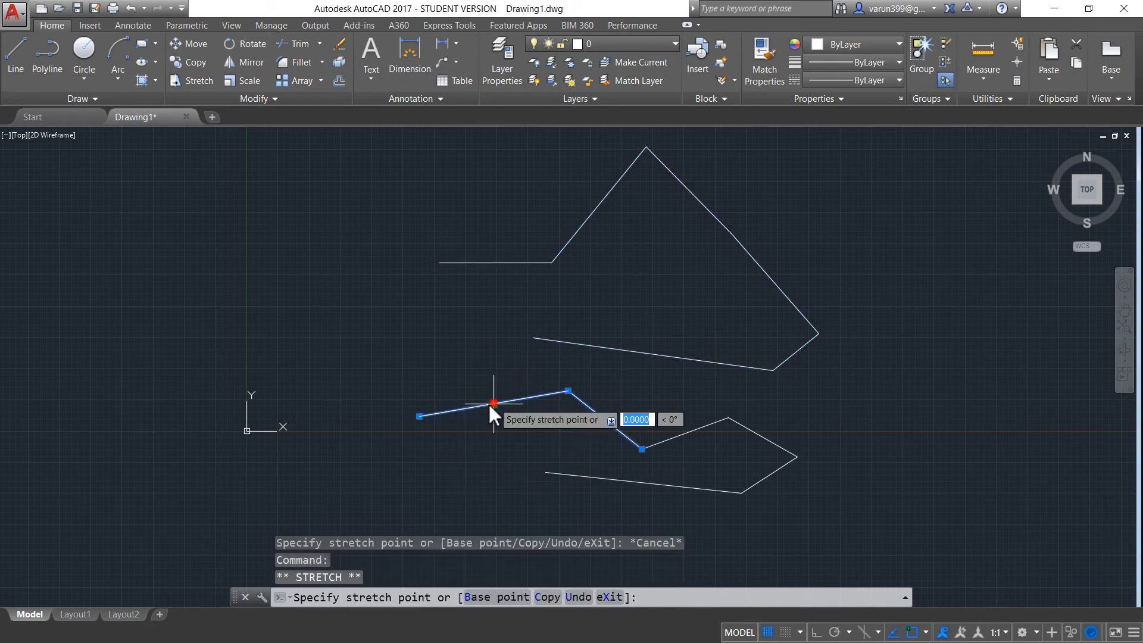
click(444, 467)
Move the chain's second line segment up and right by its midpoint, and clear everything from the drawing
click(605, 419)
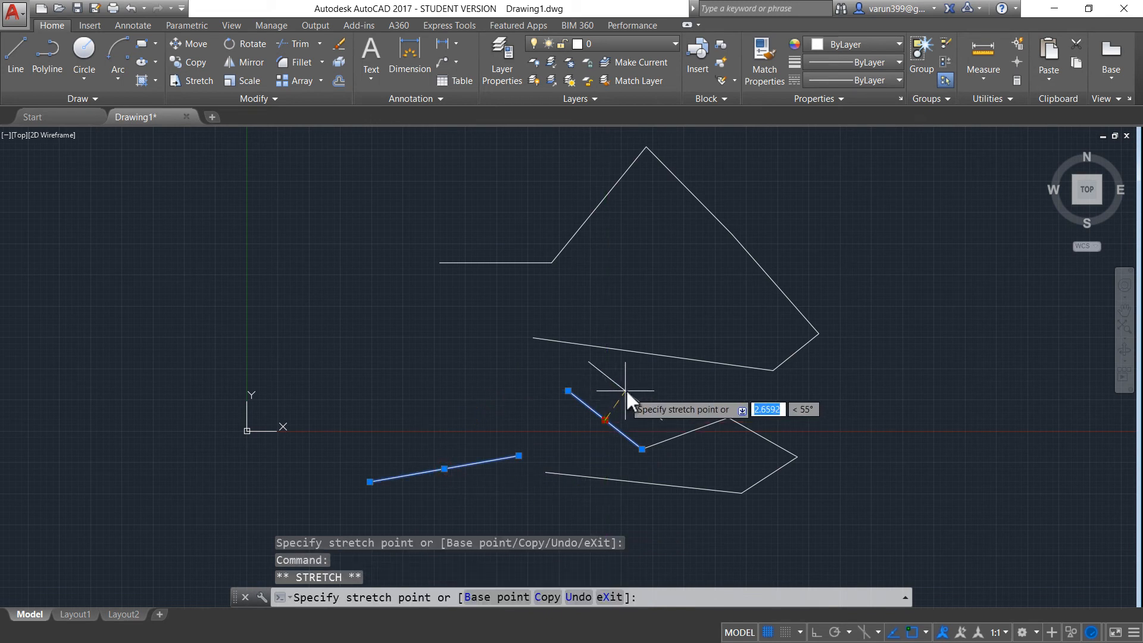
click(630, 386)
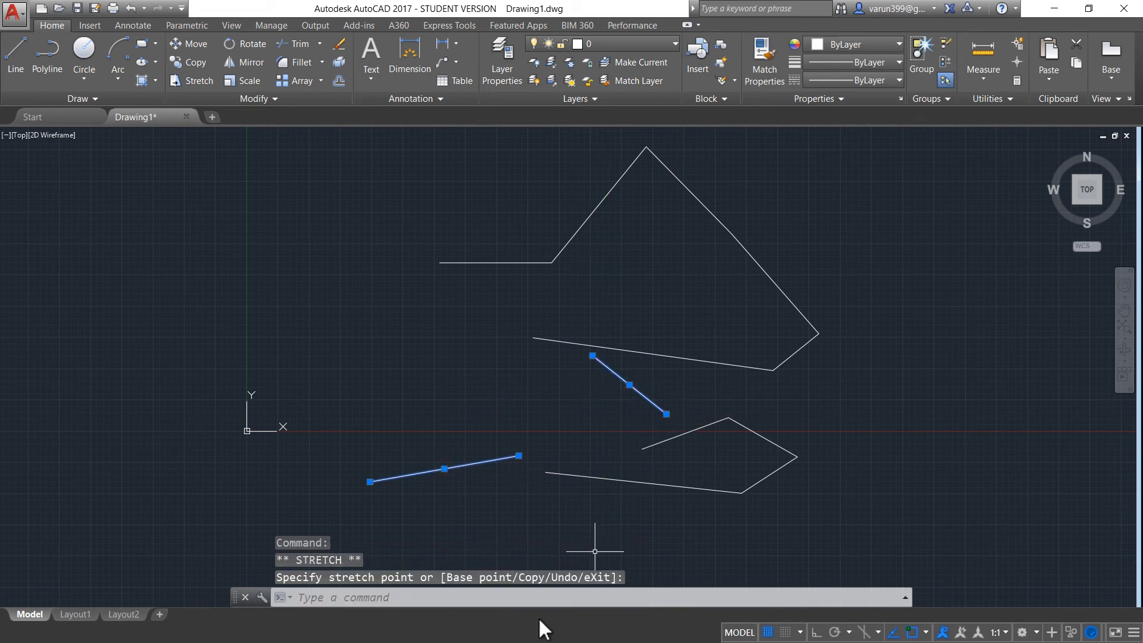
key(Escape)
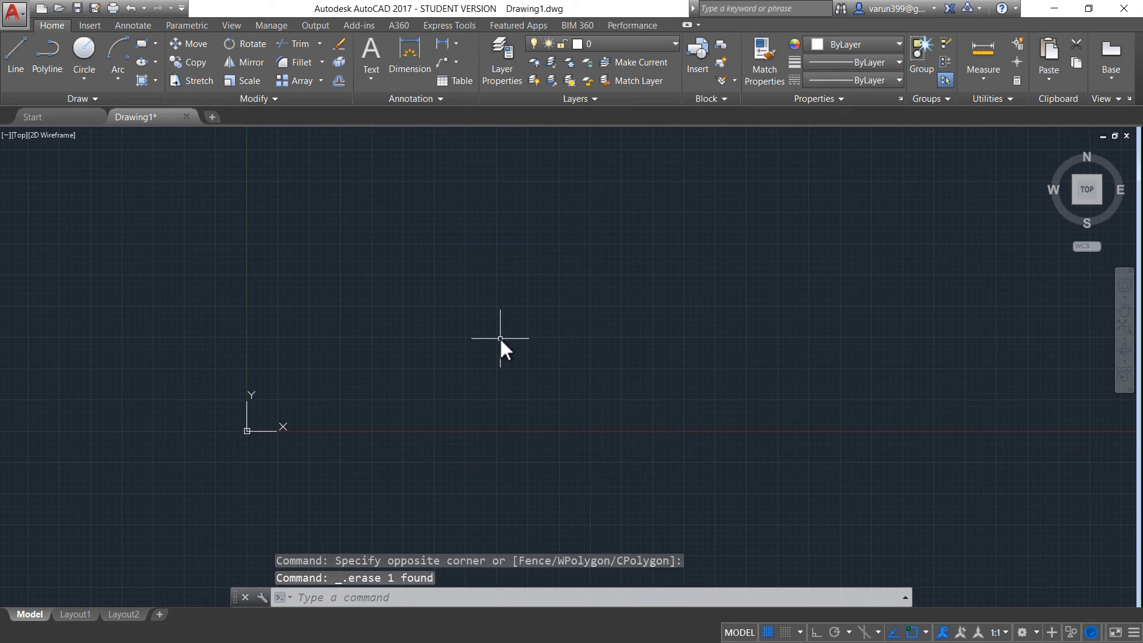
Start a polyline with four straight segments rising to a peak, descending to the right and ending in a slightly rising segment
text(pl)
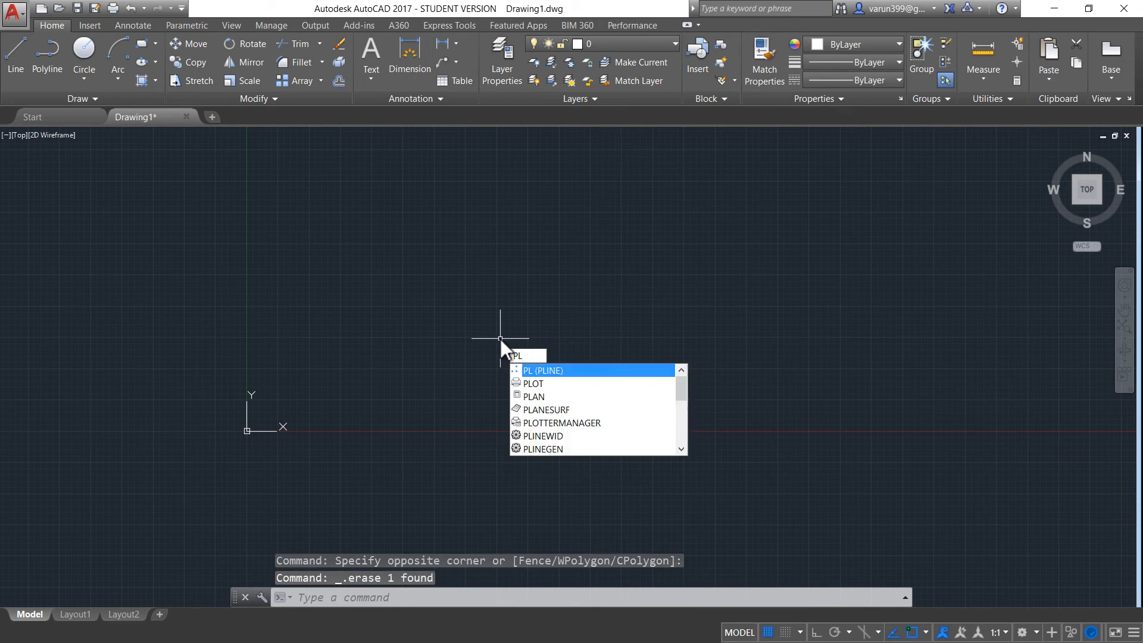
key(Return)
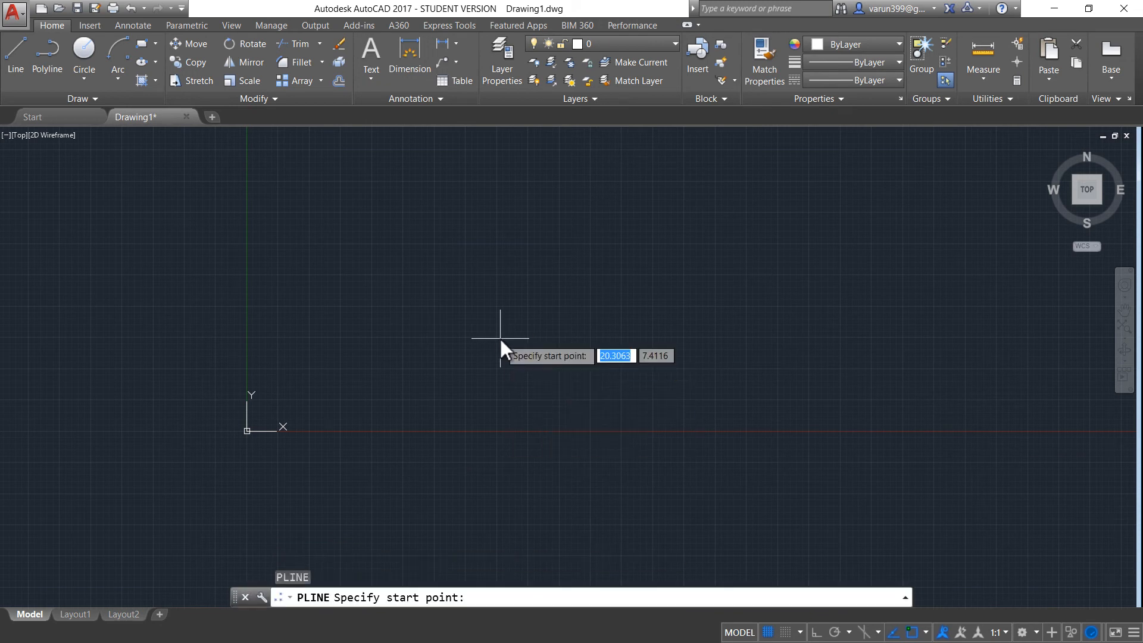
click(348, 348)
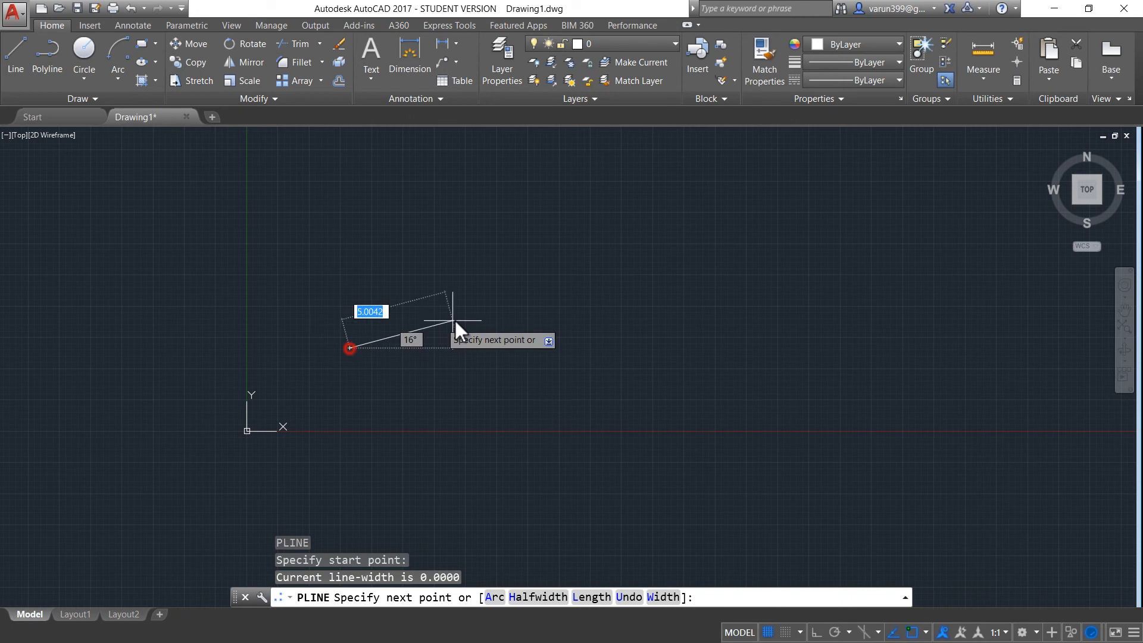
click(589, 279)
click(763, 323)
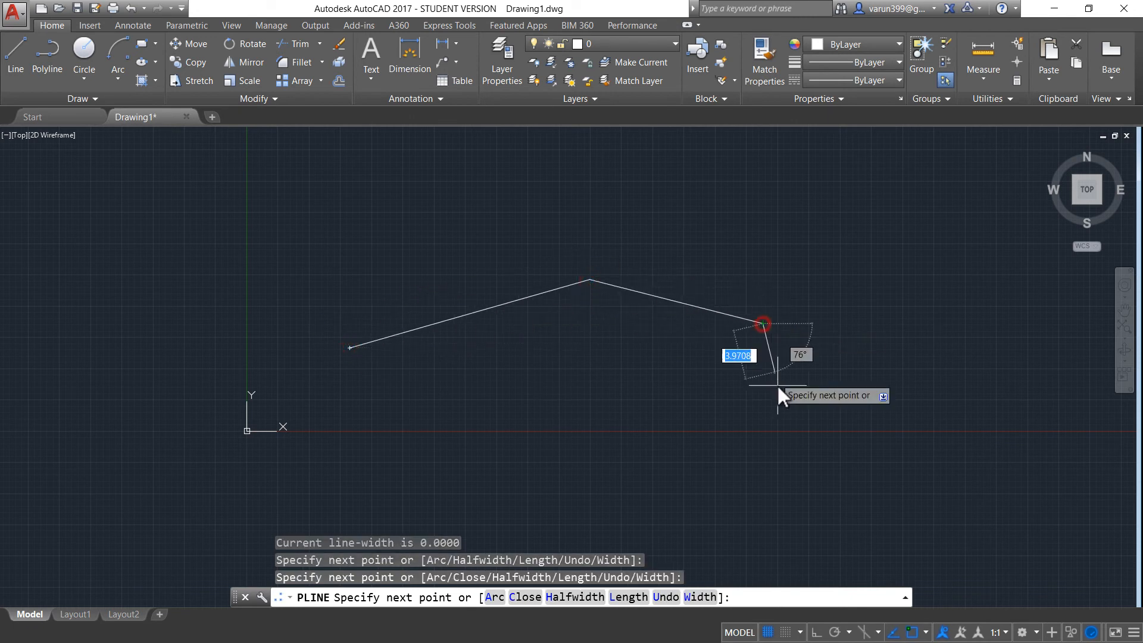
click(806, 412)
click(938, 395)
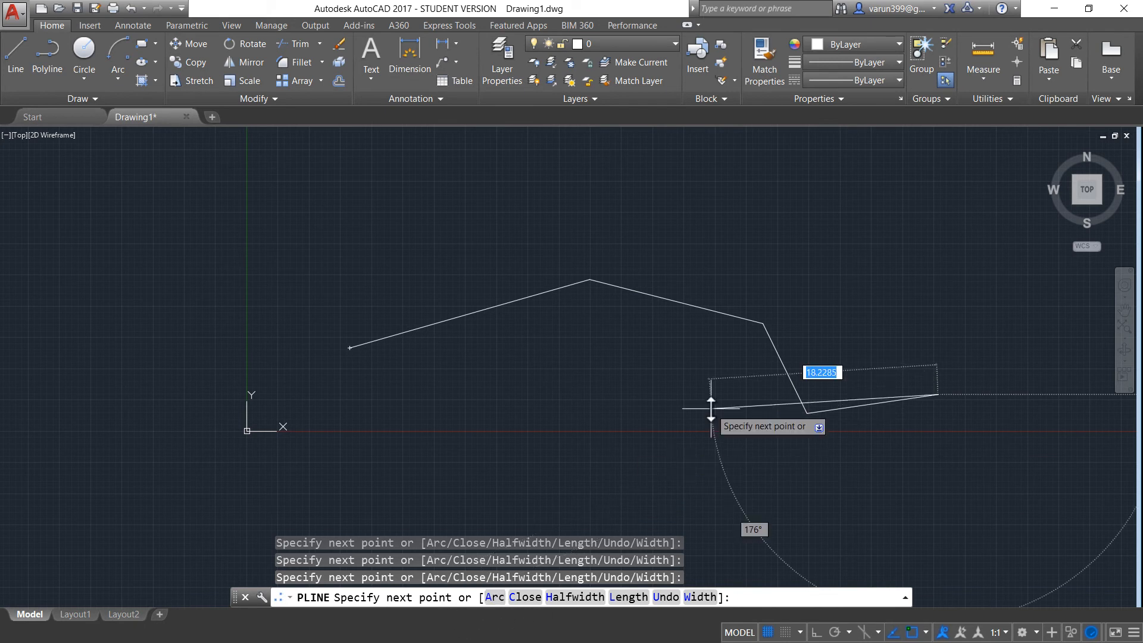
Switch the polyline to Arc mode and add three connected arcs that curve down and back to the left
text(a)
key(Return)
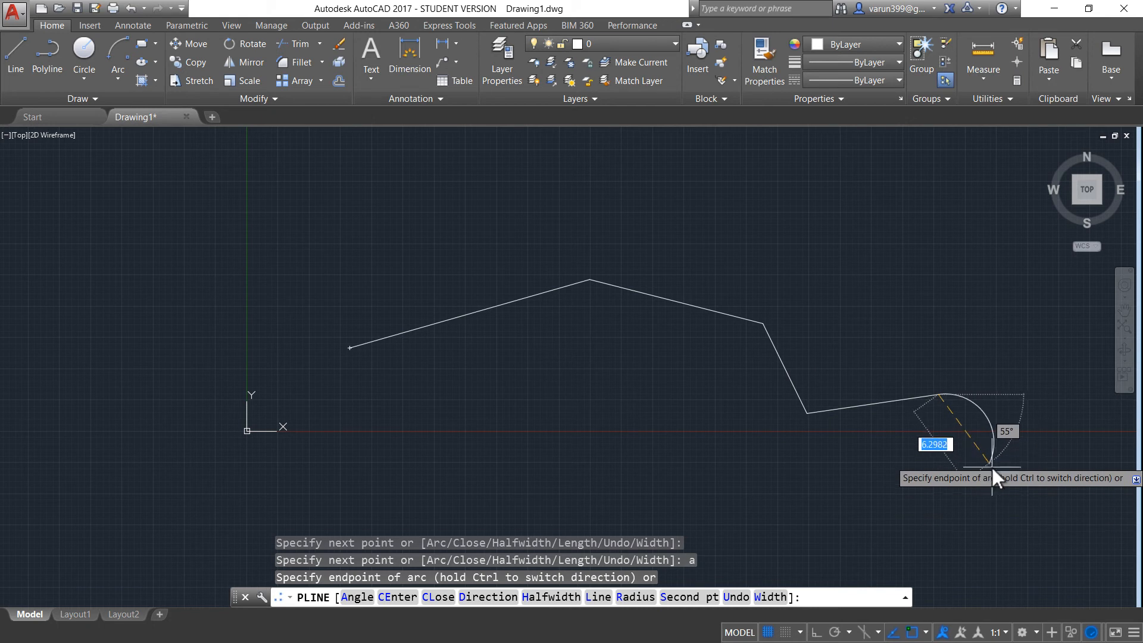
click(974, 492)
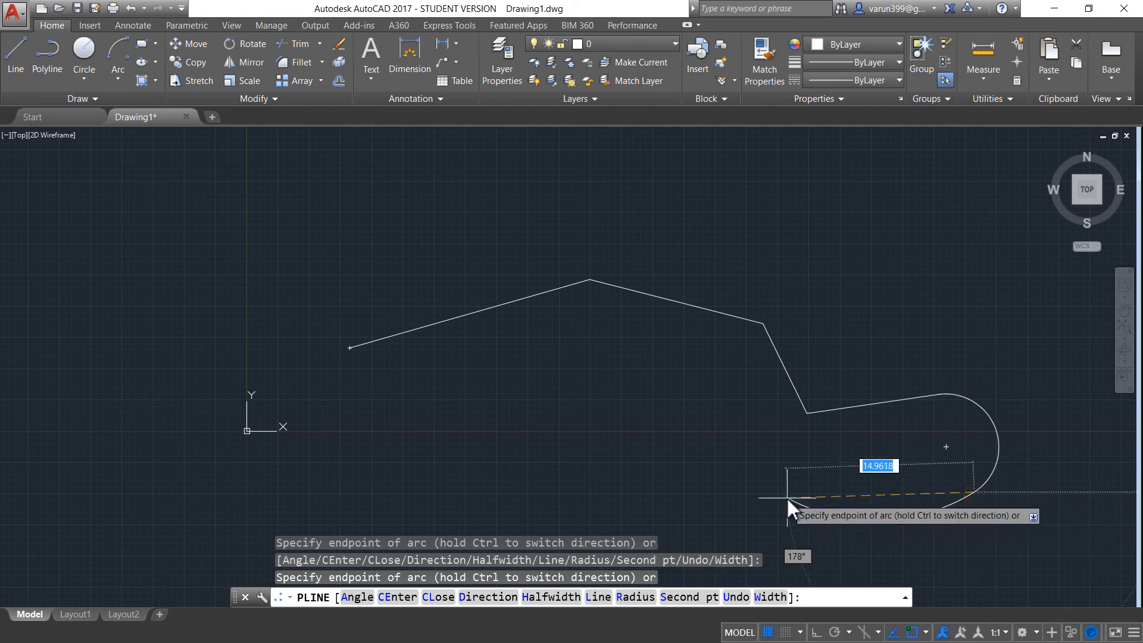
click(586, 499)
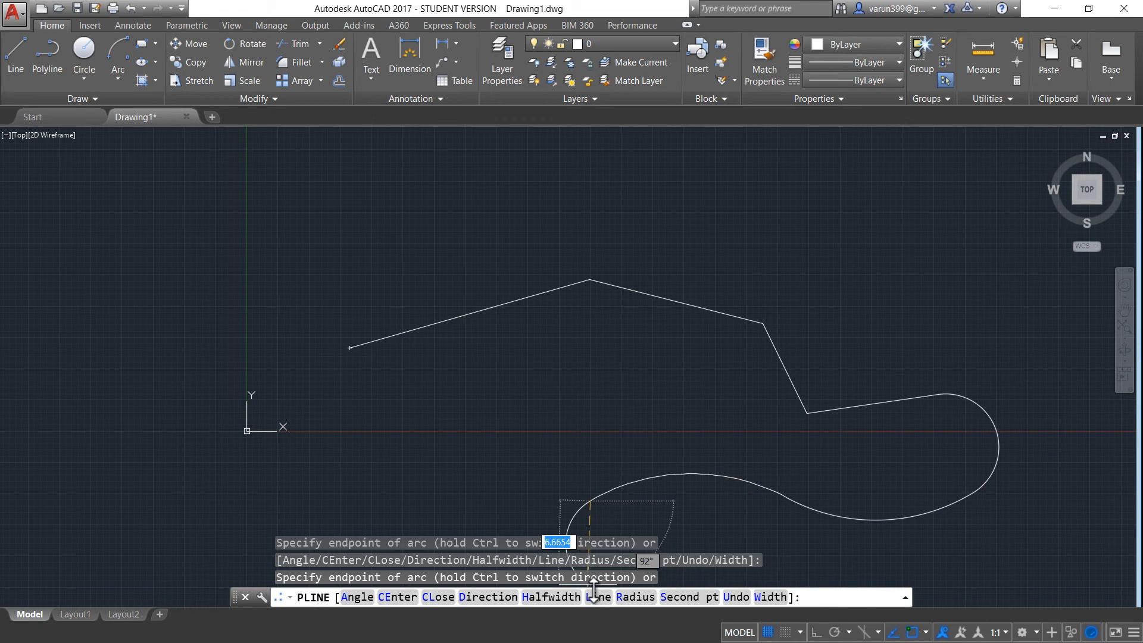
Switch the polyline back to Line mode, add three straight segments toward the left, and end it open near its start point
text(l)
key(Return)
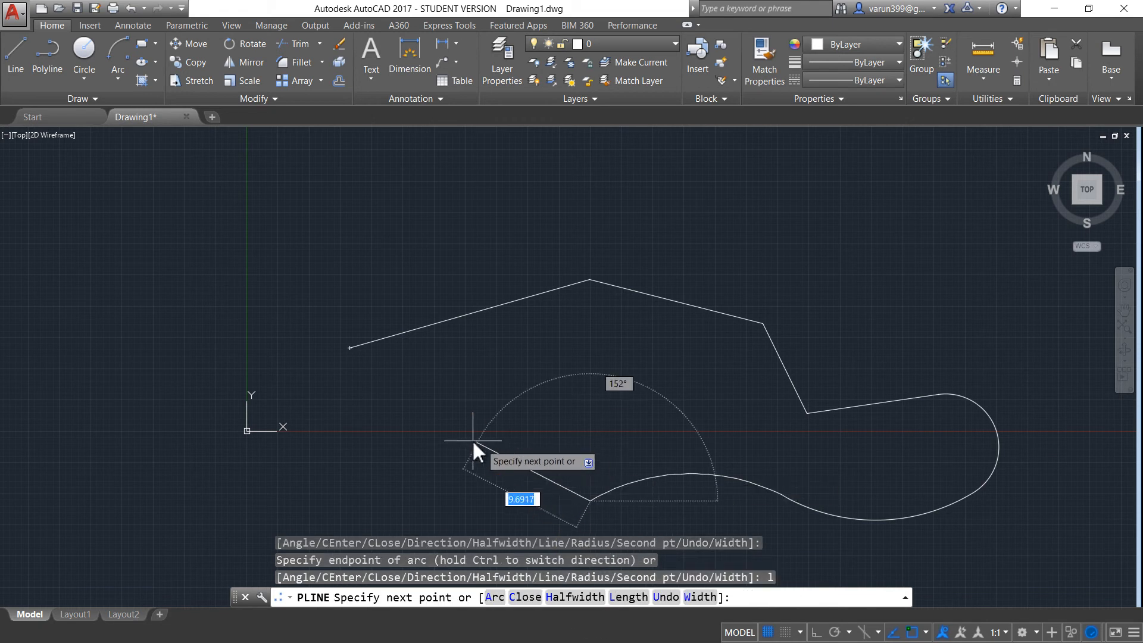
click(427, 433)
click(339, 464)
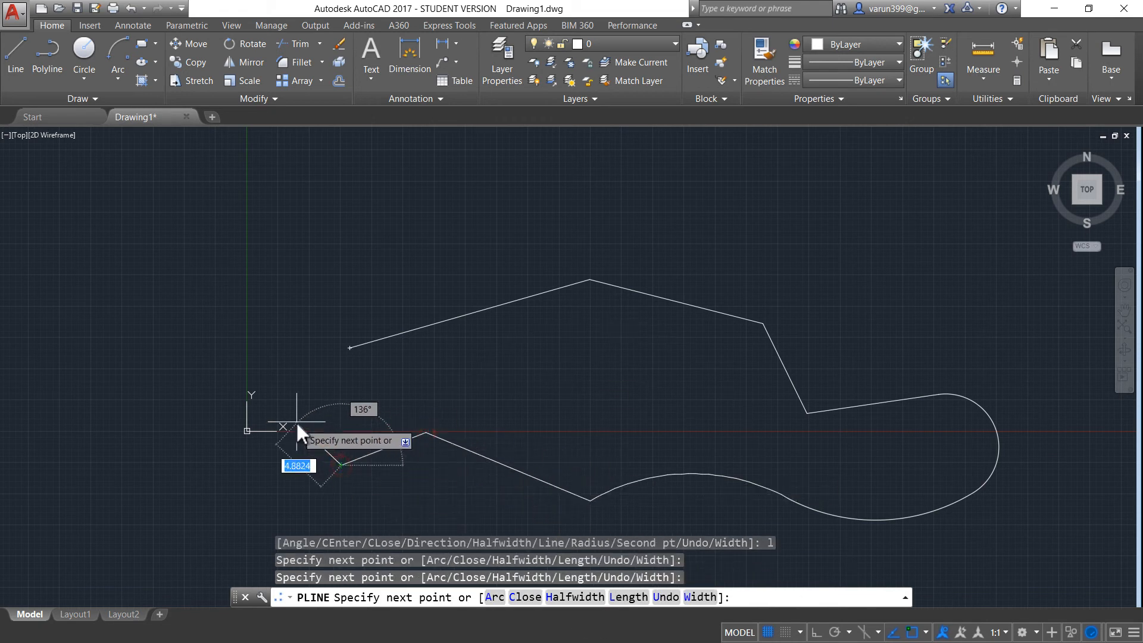
click(284, 389)
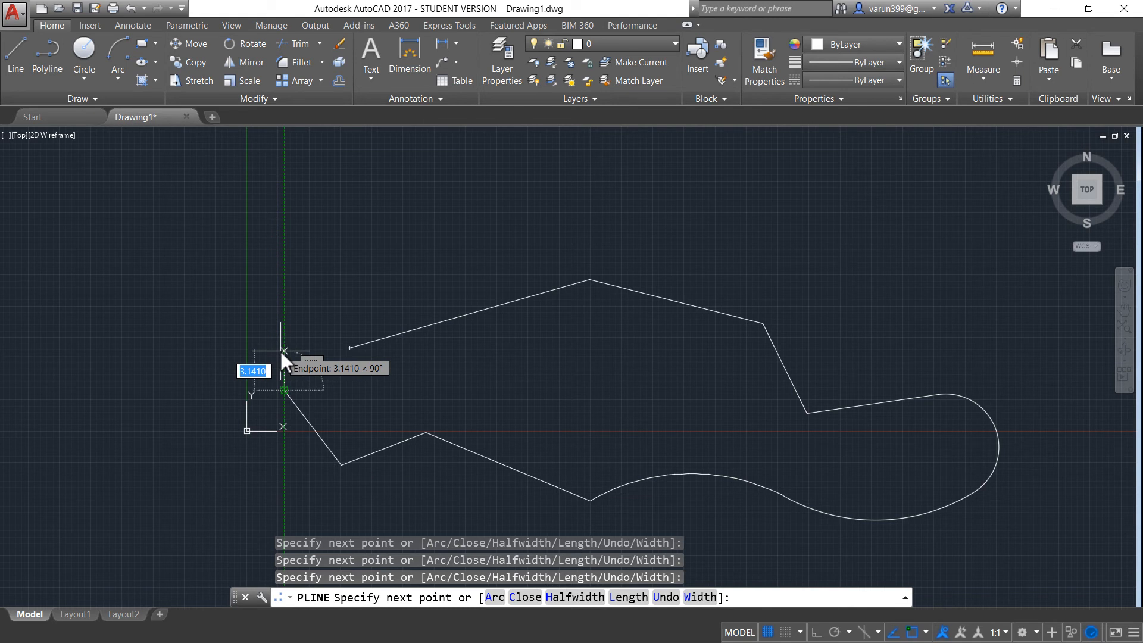
key(Escape)
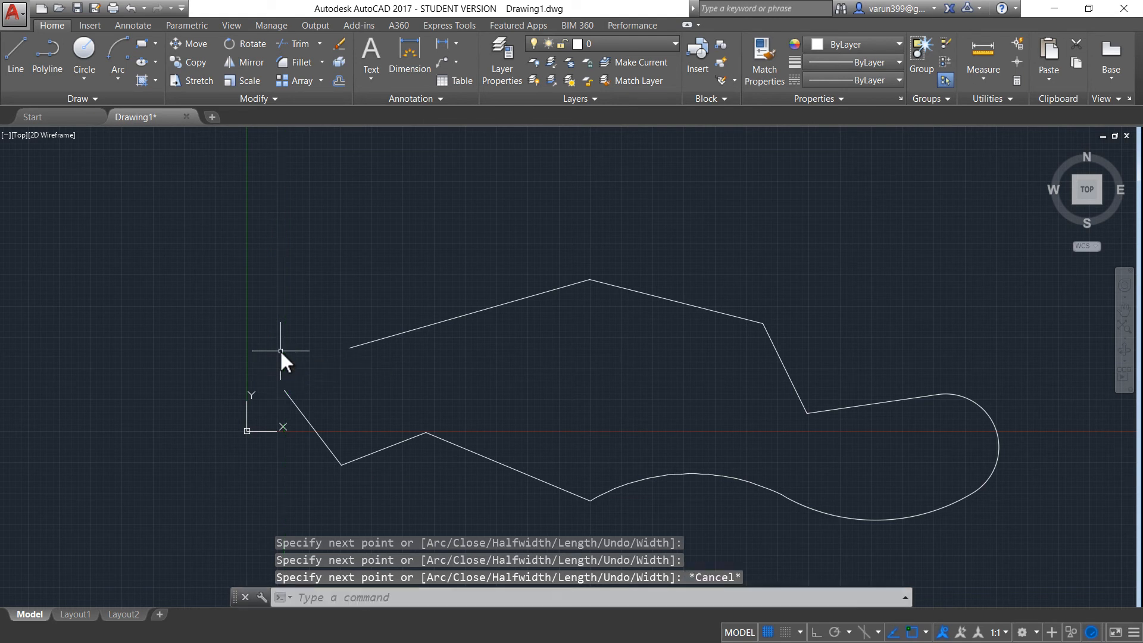
Select the mixed polyline and pull the midpoints of its first two arcs outward to bulge them
click(467, 298)
click(440, 351)
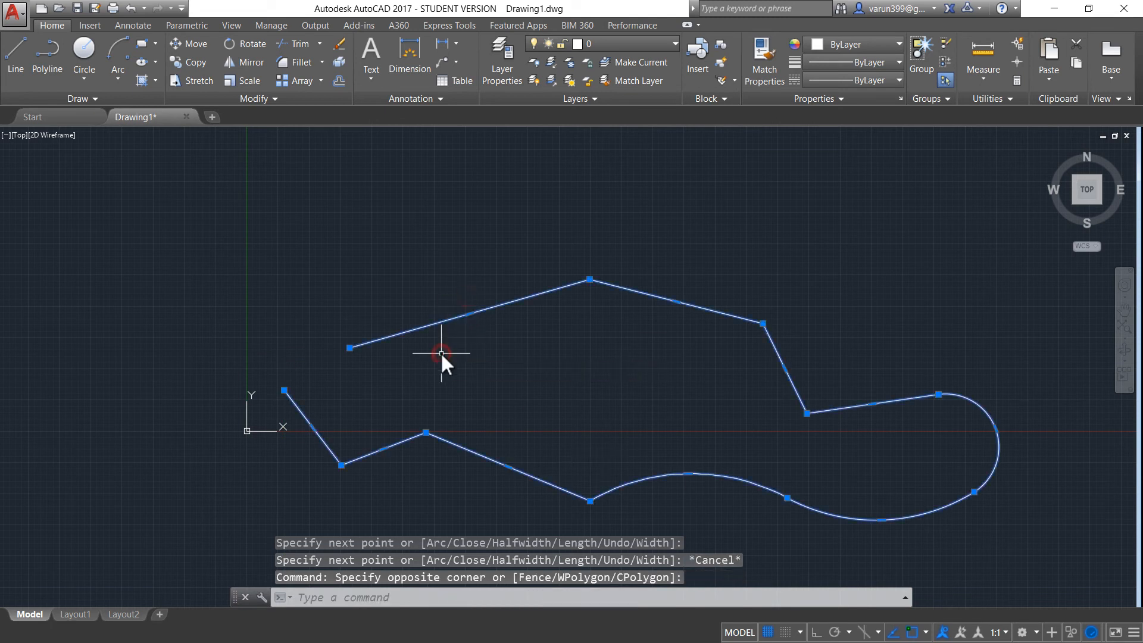
click(1066, 515)
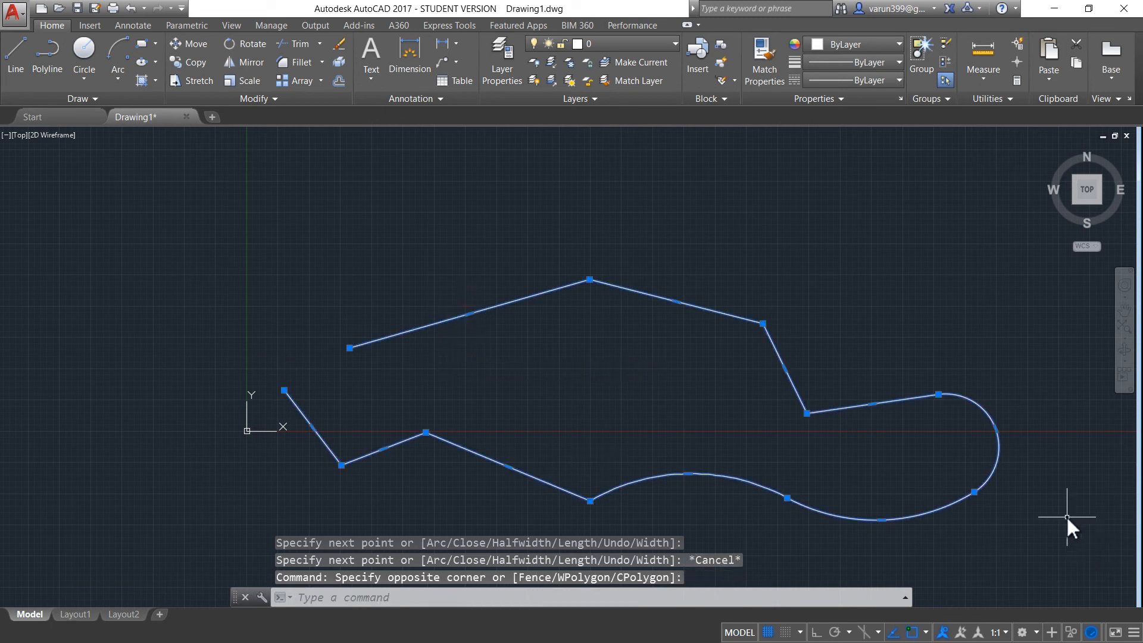
click(995, 428)
click(1056, 416)
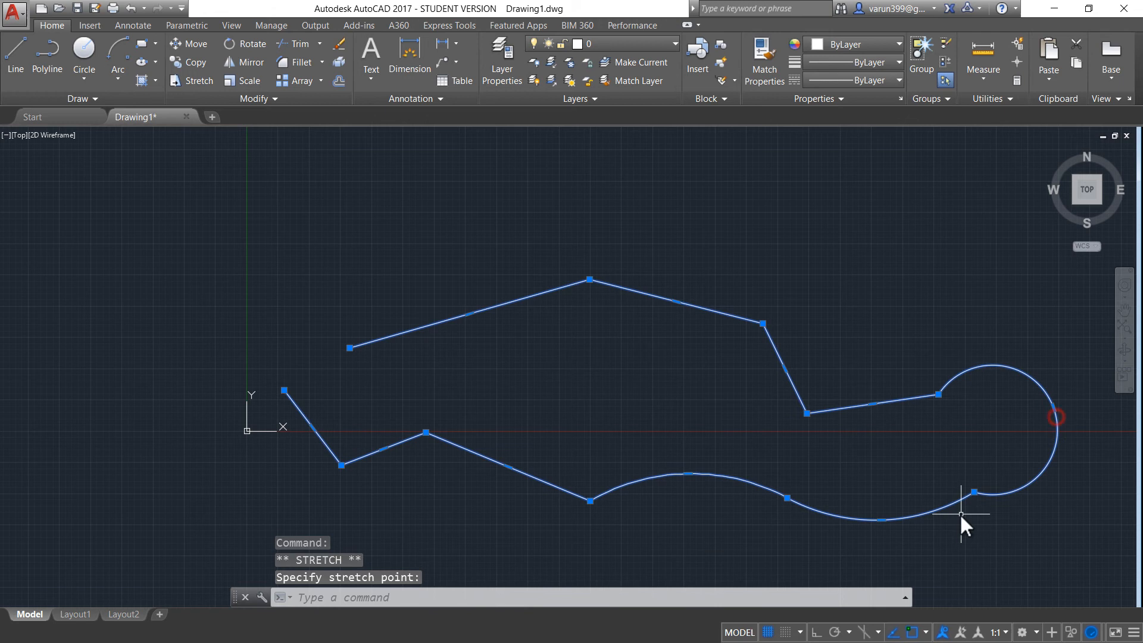
click(881, 519)
click(878, 567)
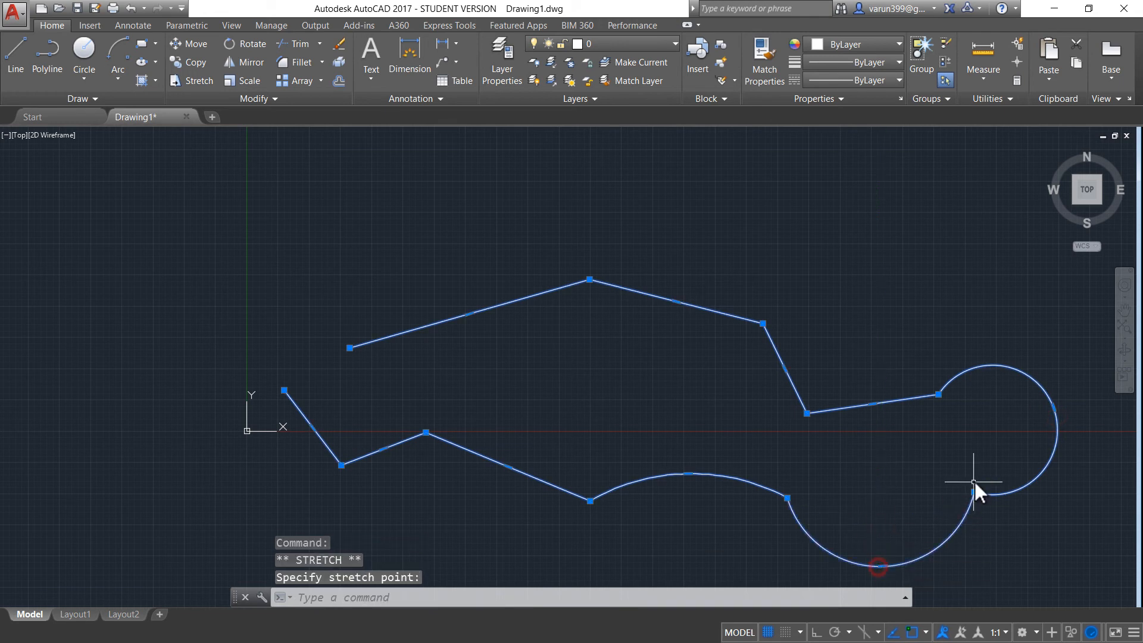
Stretch the vertex between the first two arcs down and right, and clear the selection
click(974, 491)
click(1033, 537)
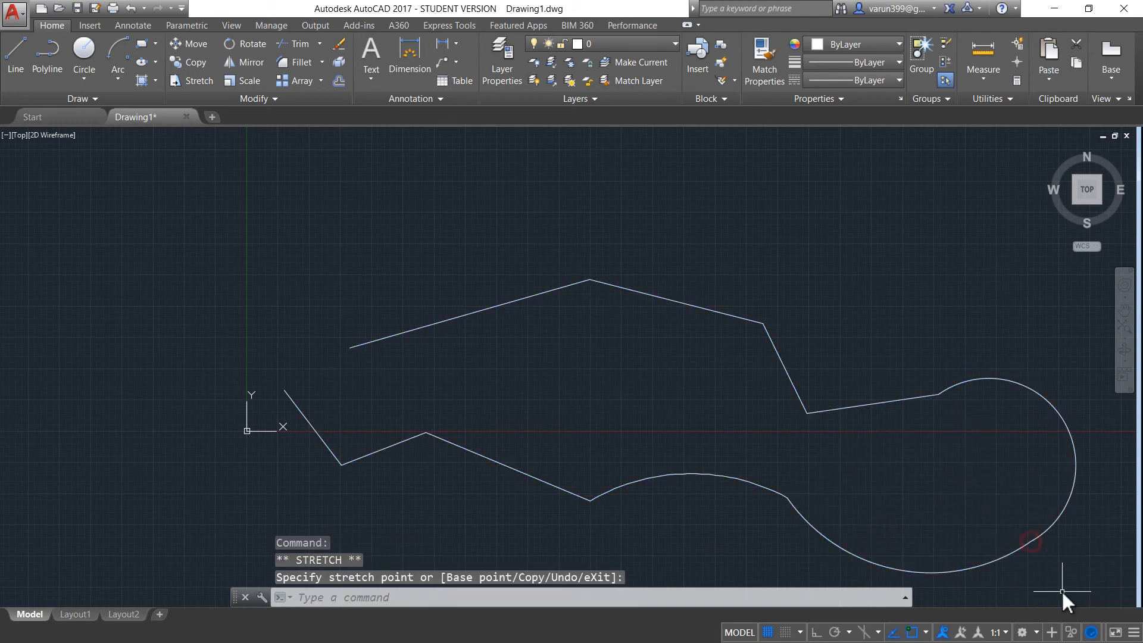
key(Escape)
Erase the mixed line-and-arc polyline from the drawing
middle_drag(1059, 586, 941, 522)
click(977, 322)
click(896, 463)
key(Delete)
Draw a horizontal polyline segment about 30 units long, with starting and ending half-width 1 and Ortho mode on
text(PL)
key(Return)
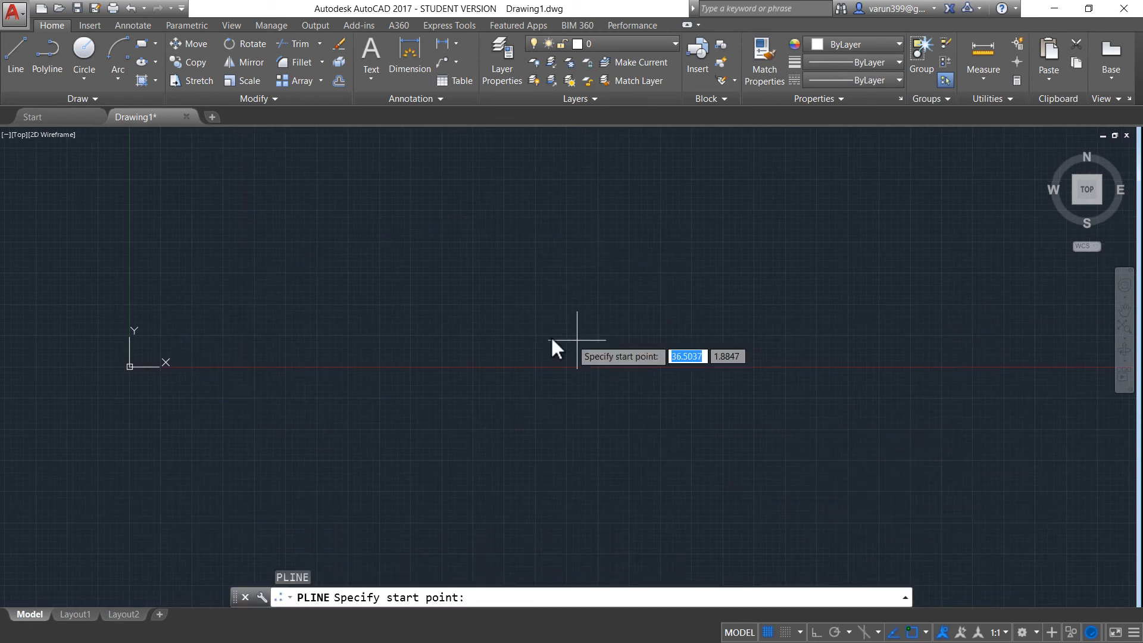
click(289, 279)
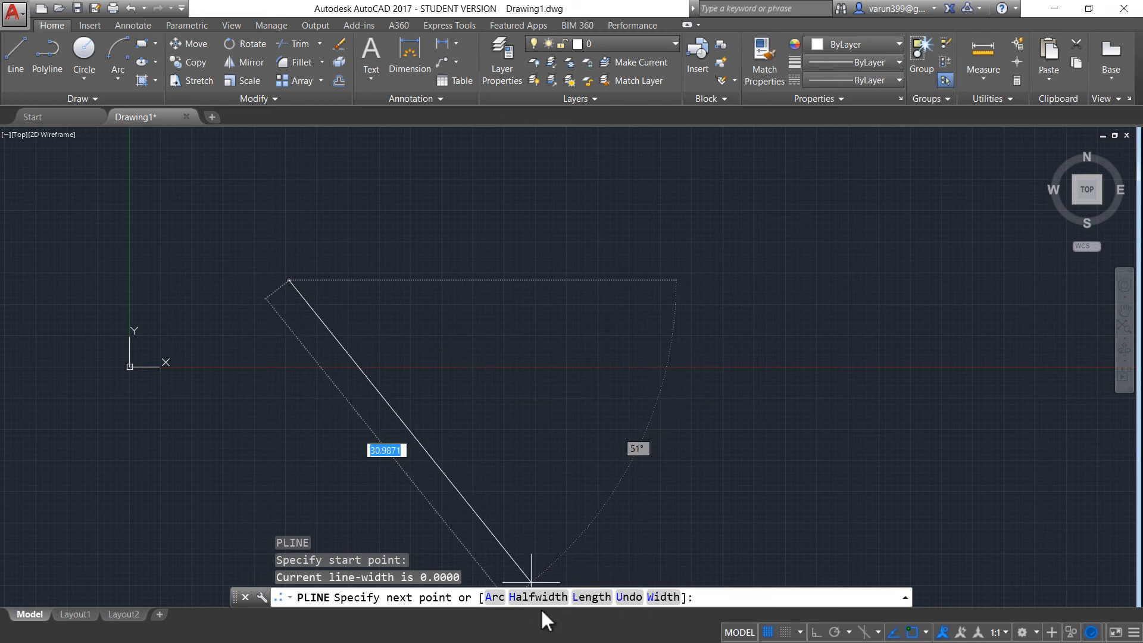
text(h)
key(Return)
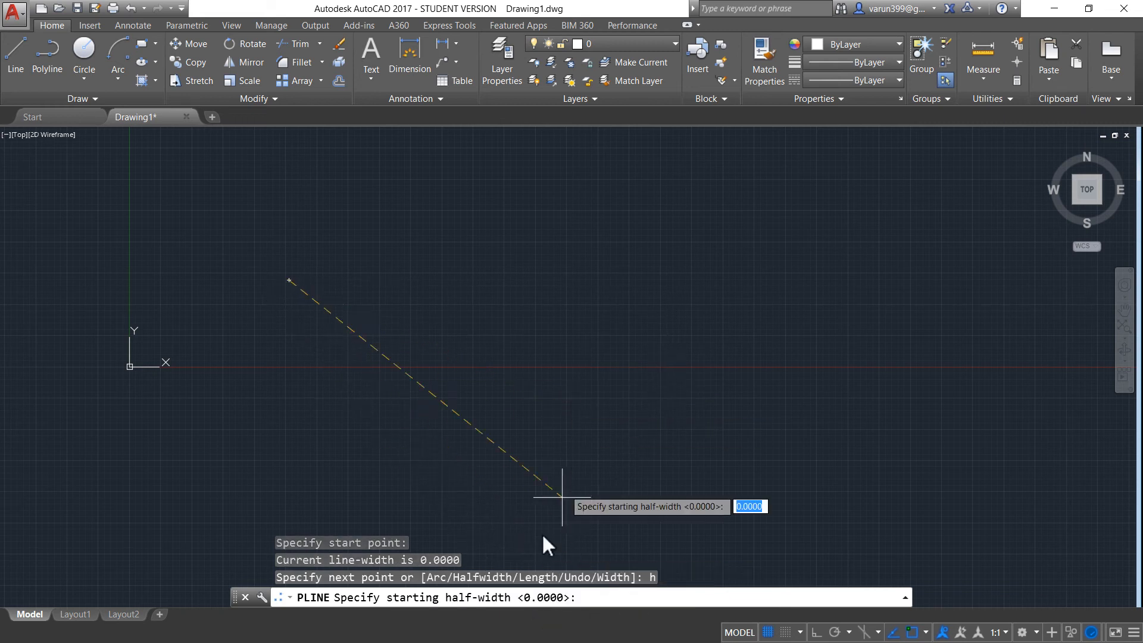
click(415, 598)
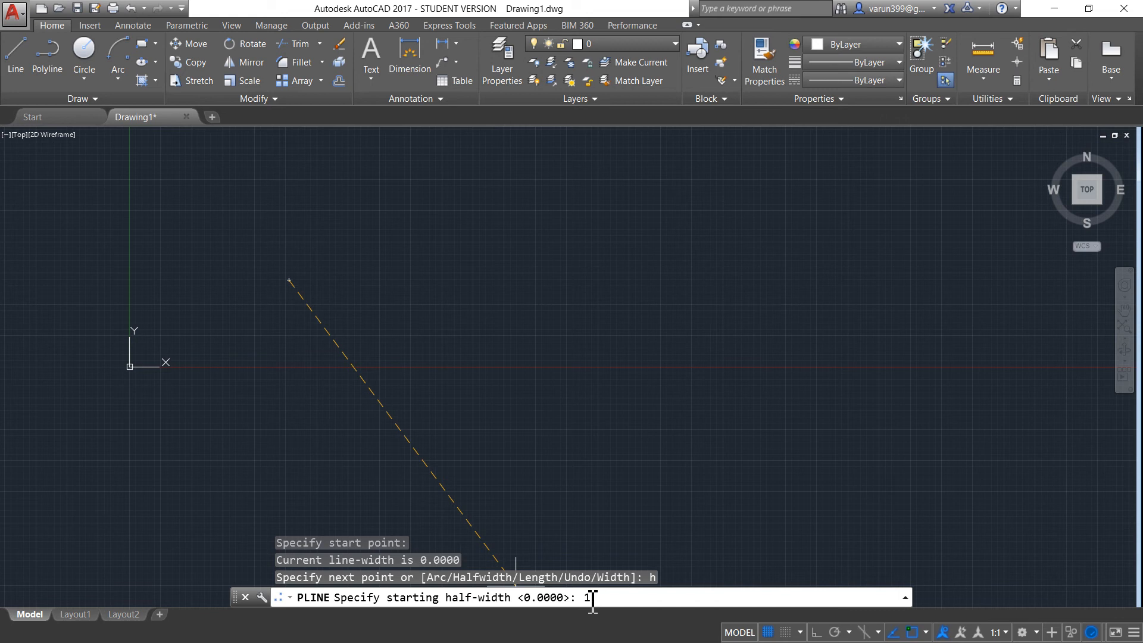
text(1)
key(Return)
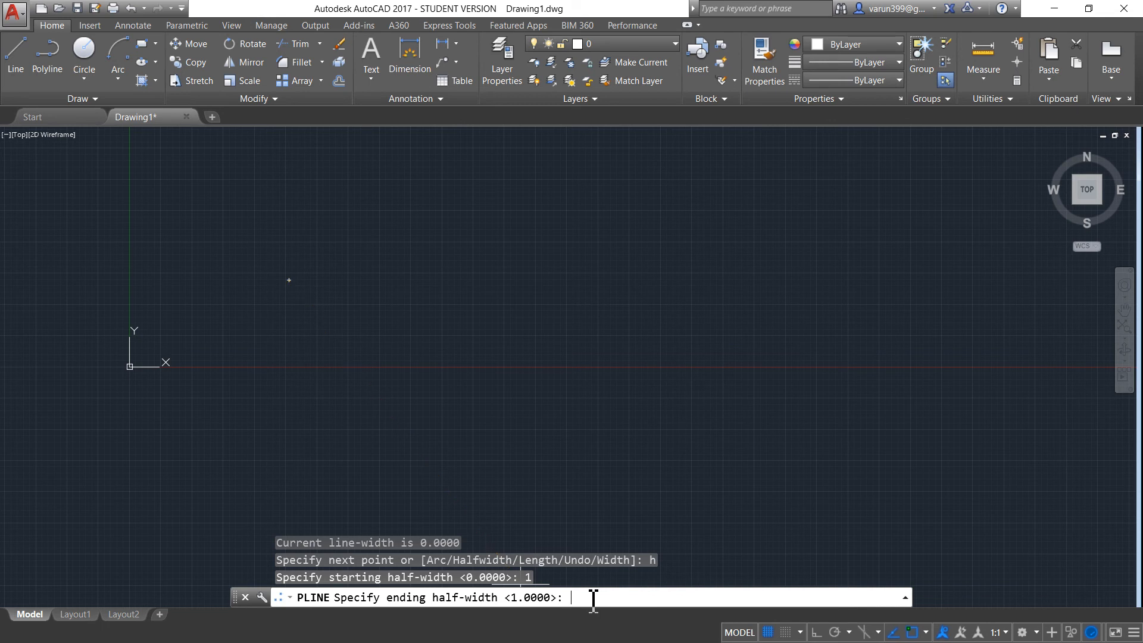
key(Return)
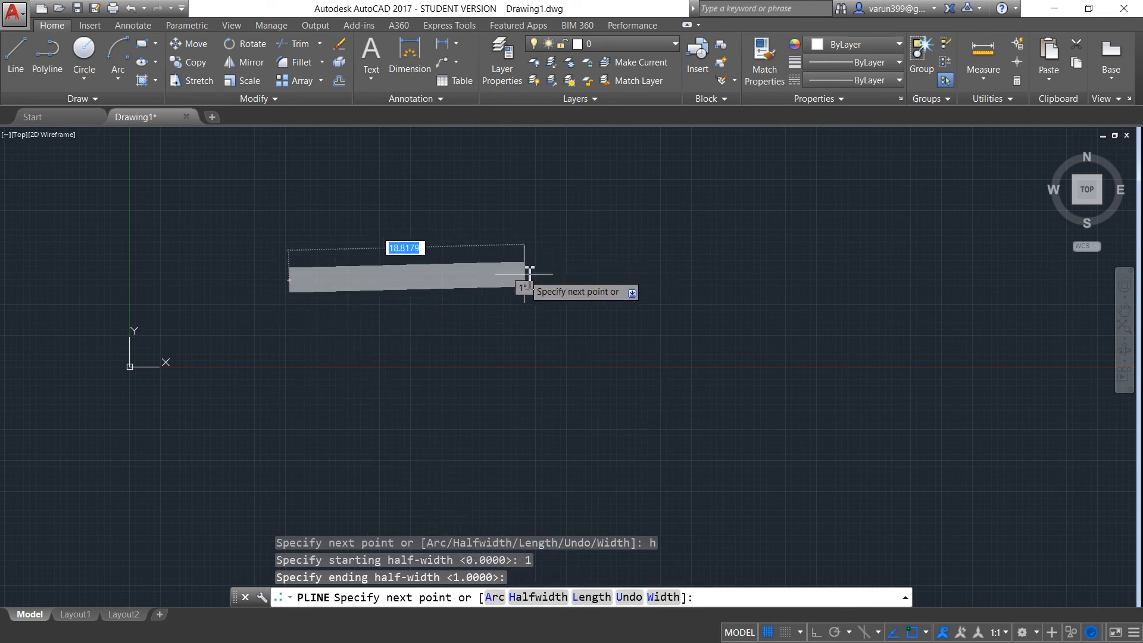
key(F8)
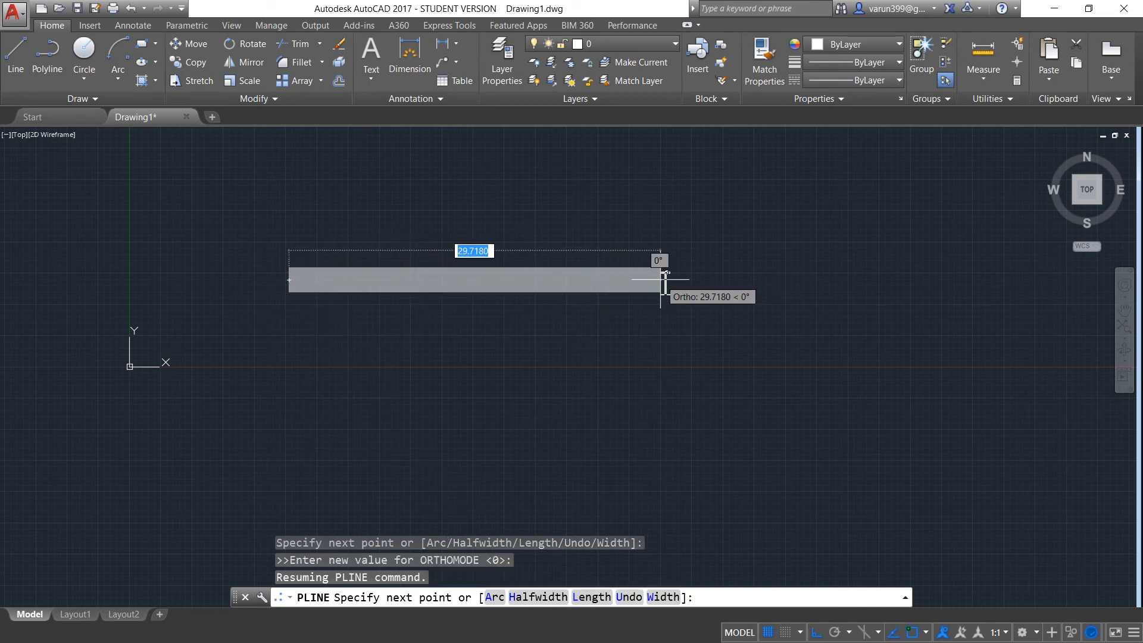
click(684, 274)
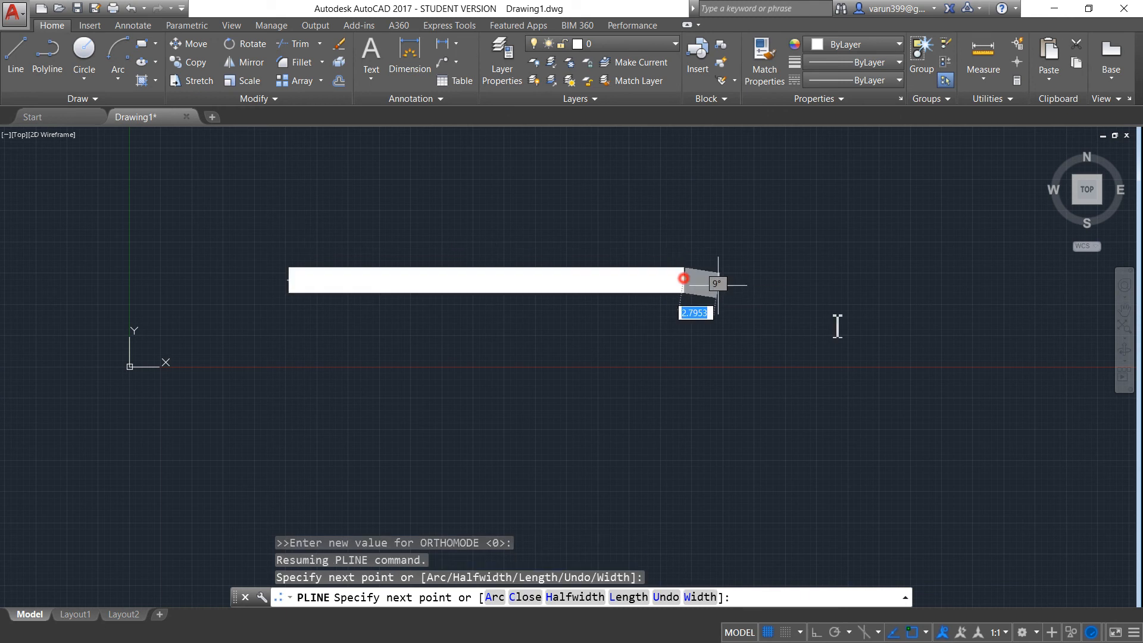
Continue the wide polyline with a segment sloping down to the right and a shorter, steep downward segment
click(909, 377)
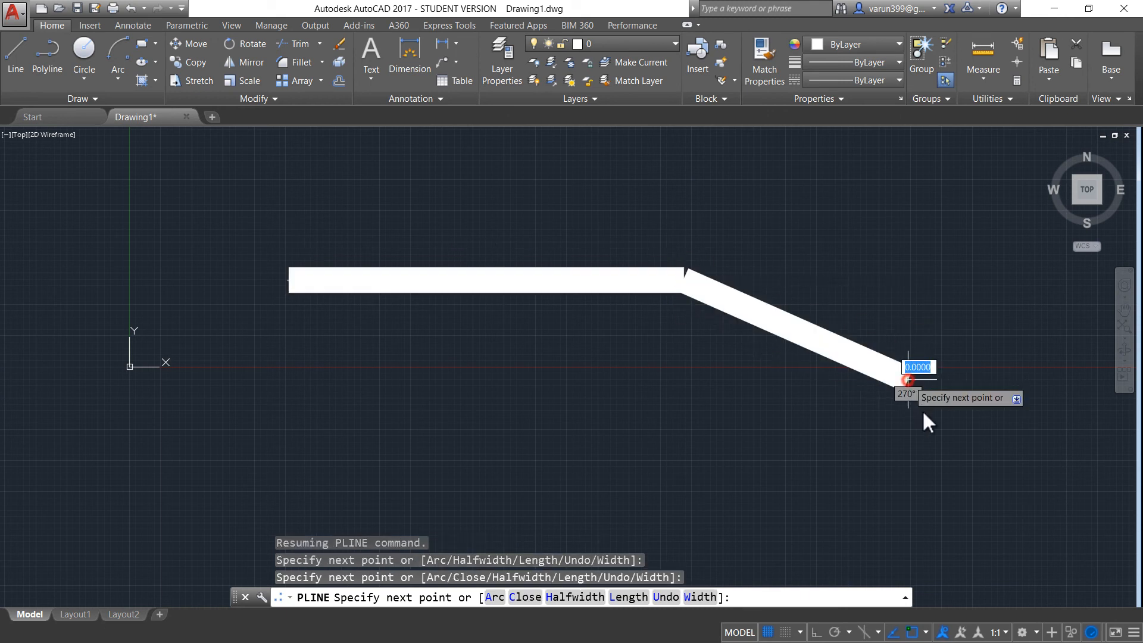
click(929, 487)
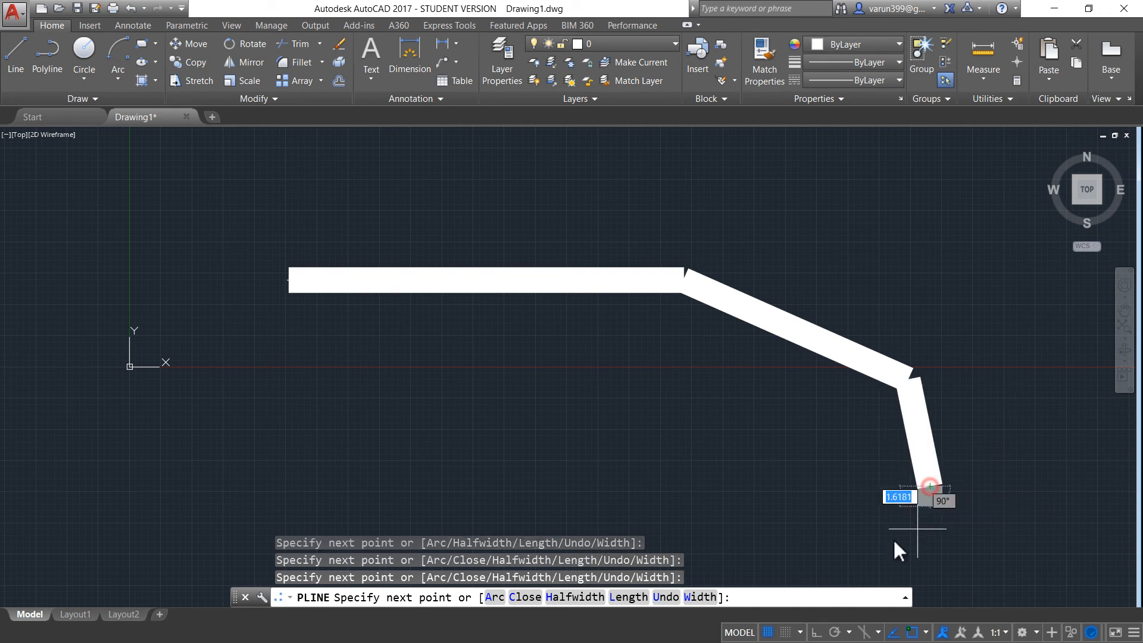
Finish the wide polyline with a downward segment about 6.9 units long, tapering from starting width 1 to ending width 0
click(699, 598)
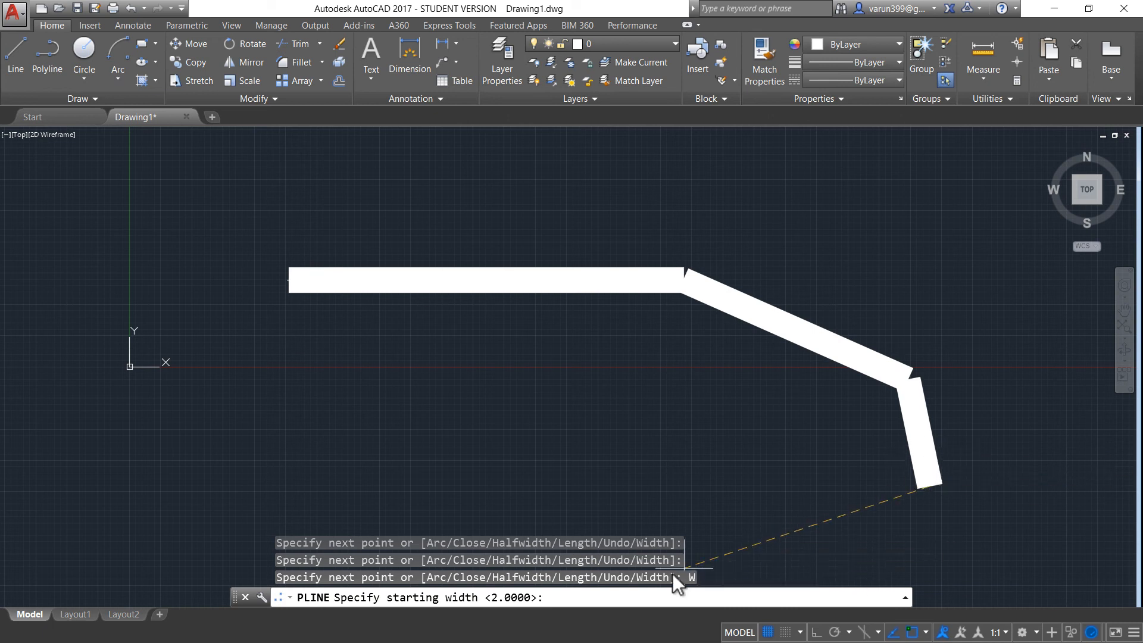
click(560, 597)
key(Return)
click(407, 603)
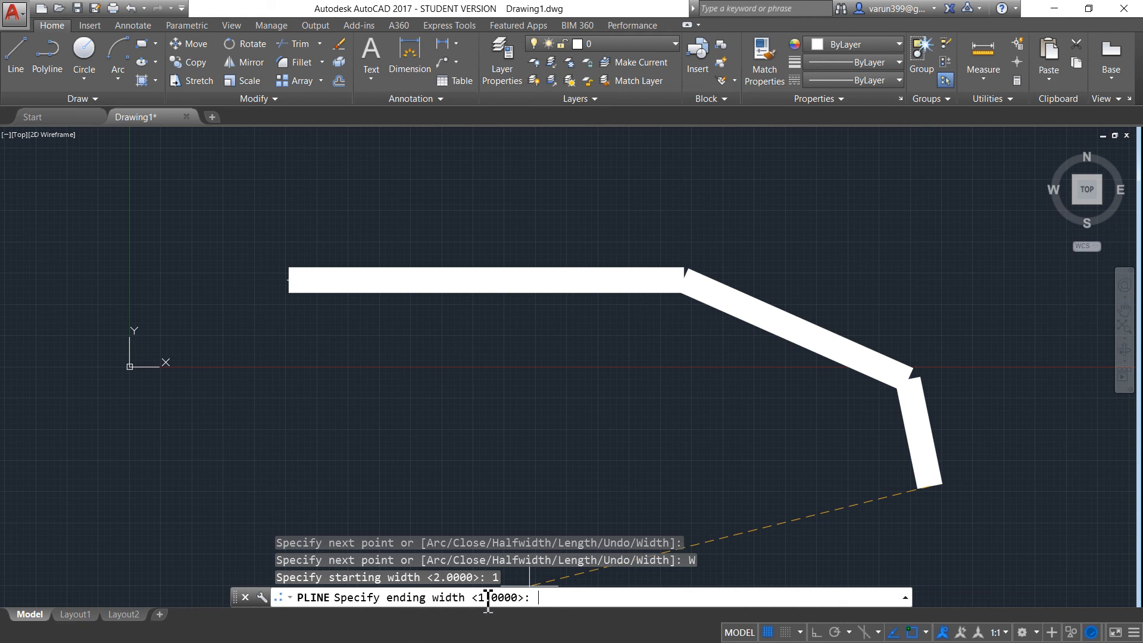
click(535, 597)
text(0)
key(Return)
scroll(937, 543, up, 2)
scroll(937, 543, up, 1)
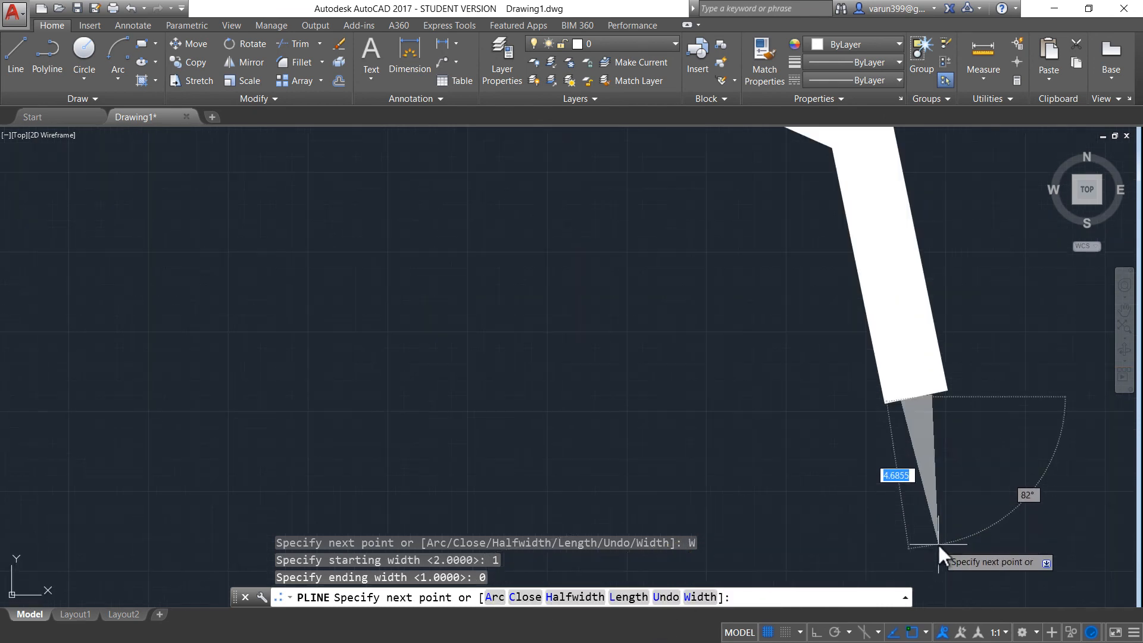
middle_drag(944, 541, 833, 404)
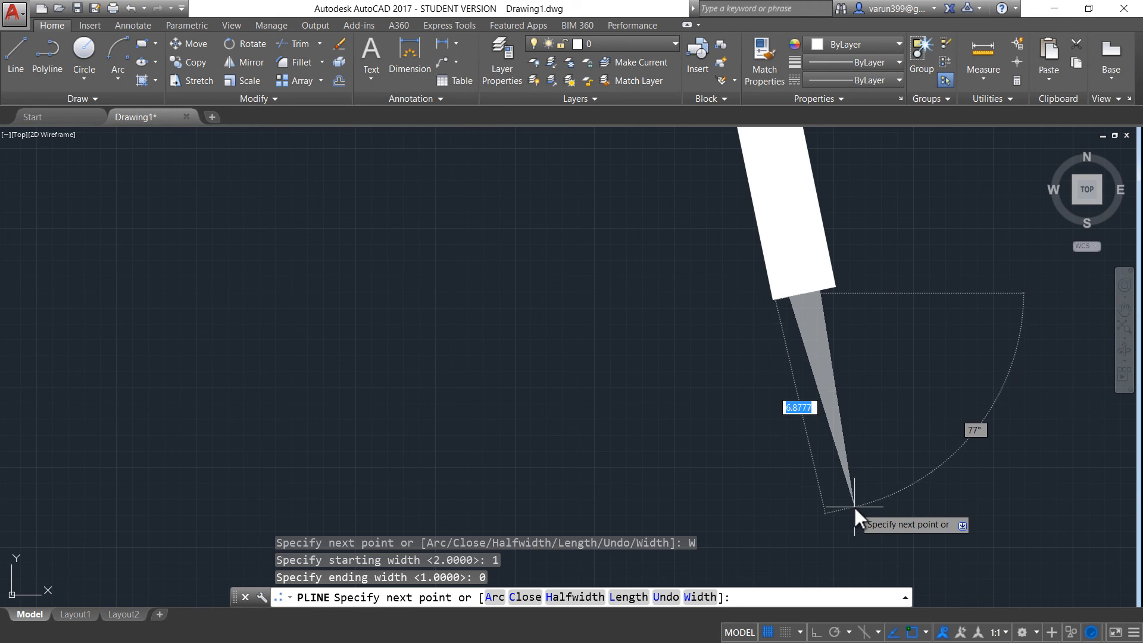
click(854, 505)
key(Escape)
key(Escape)
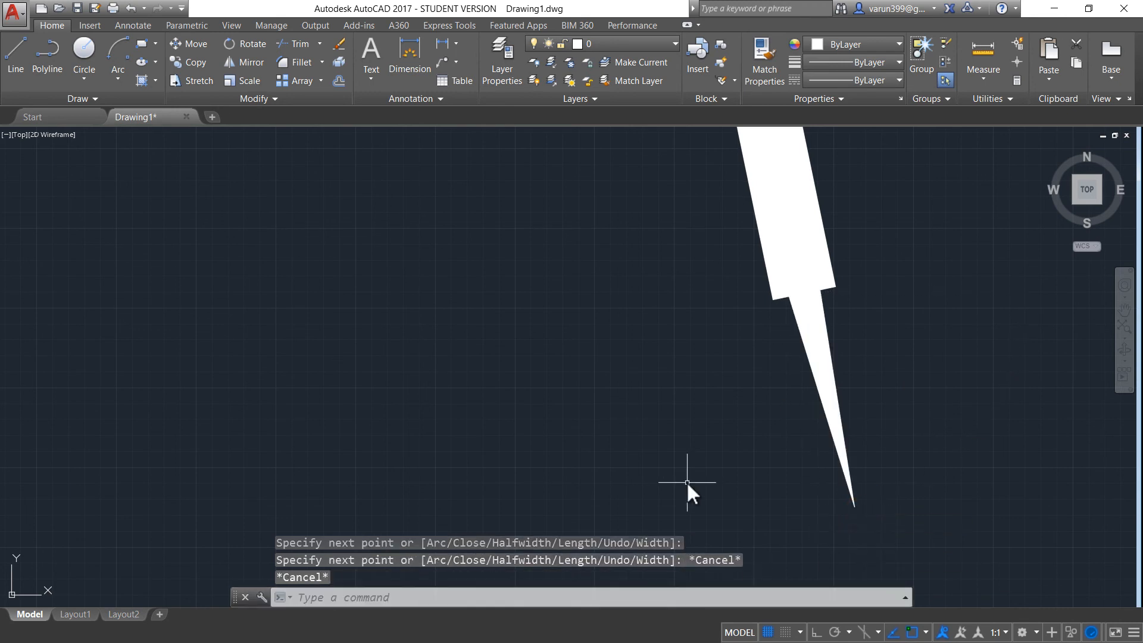
Start a new polyline below the wide one with a horizontal segment about 13 units long, using Ortho mode
scroll(659, 430, down, 5)
text(pl)
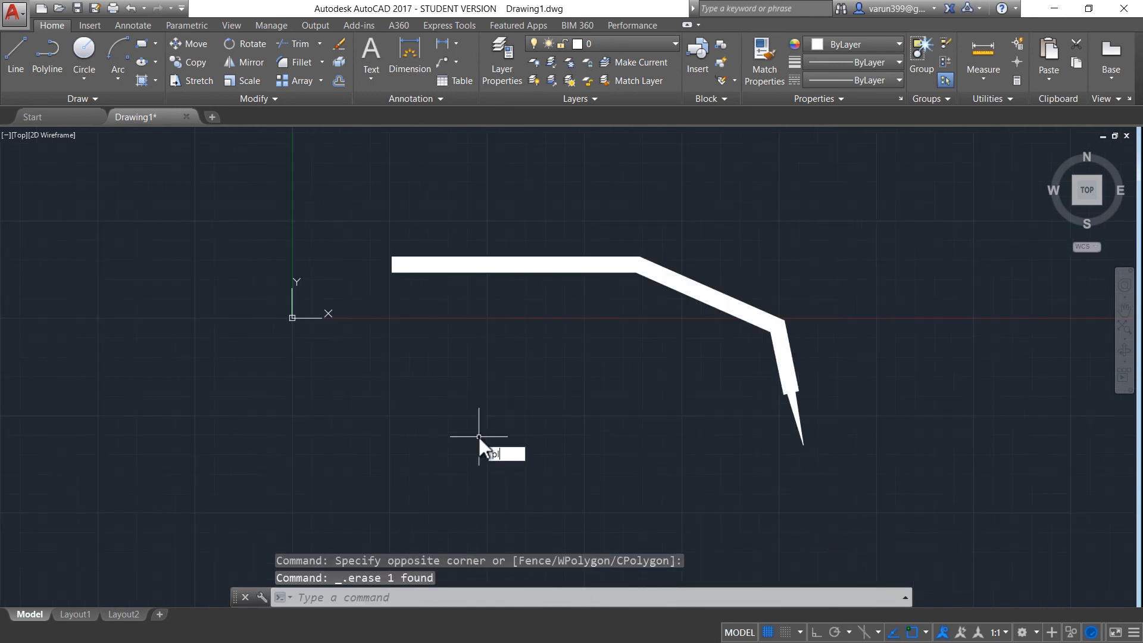
key(Return)
click(391, 407)
key(F8)
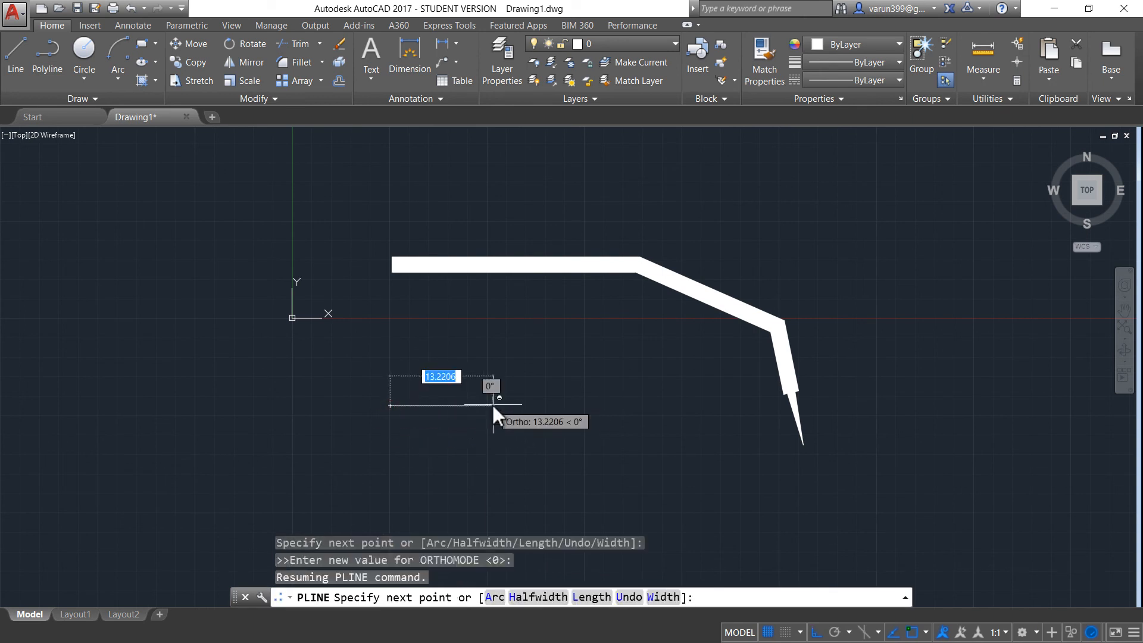
click(492, 404)
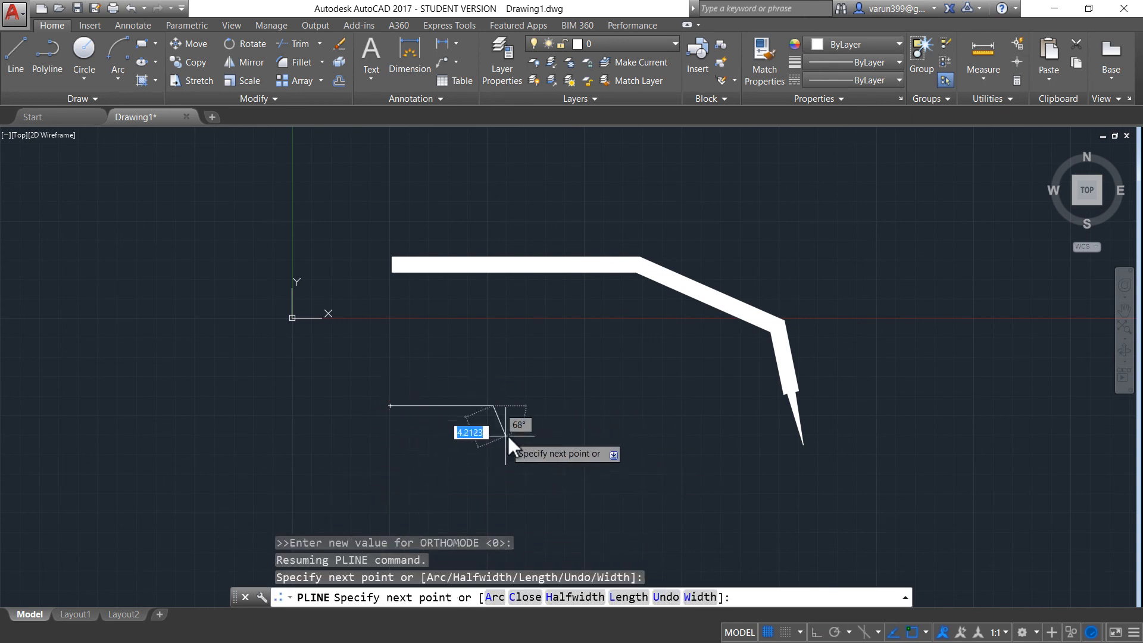
End the thin polyline with a short horizontal arrowhead segment, starting width 1 and ending width 0
text(w)
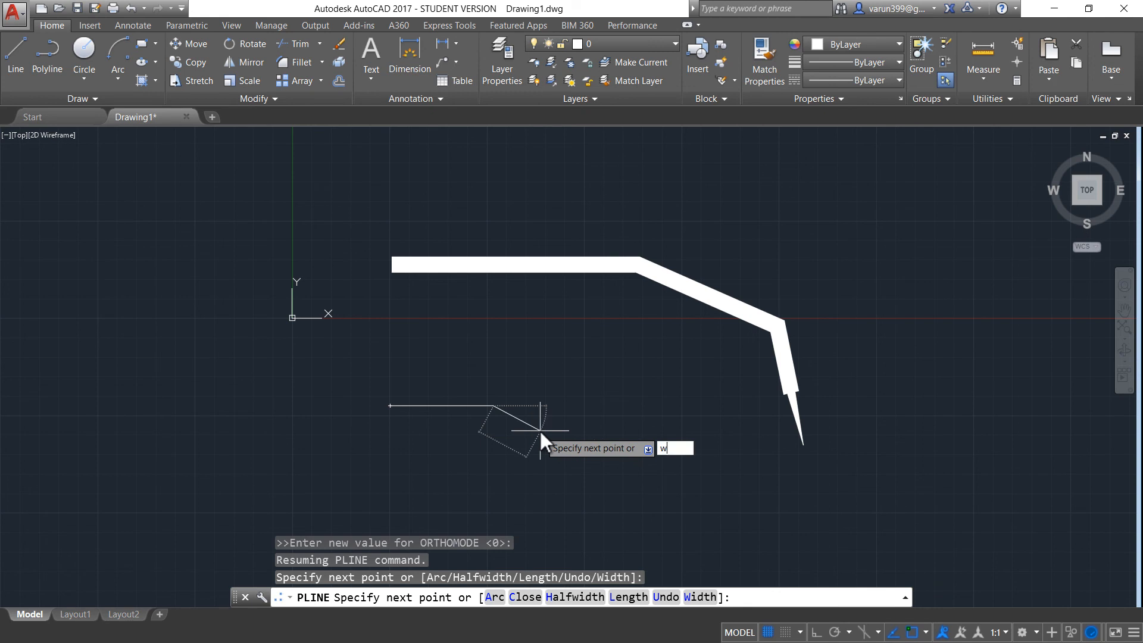
key(Return)
text(1)
key(Return)
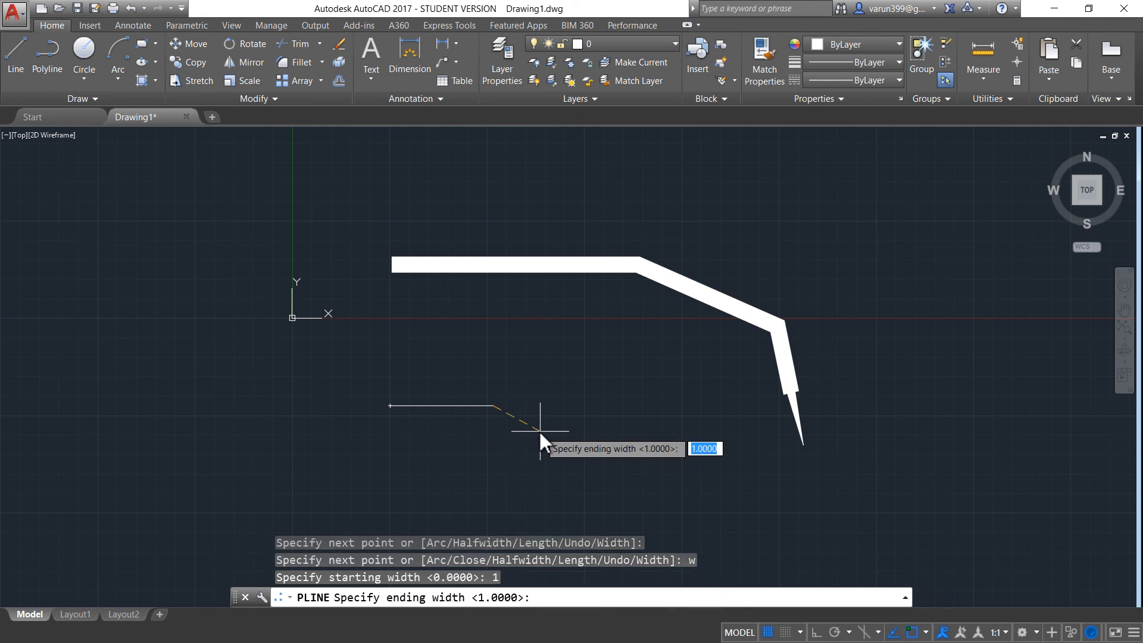
text(0)
key(Return)
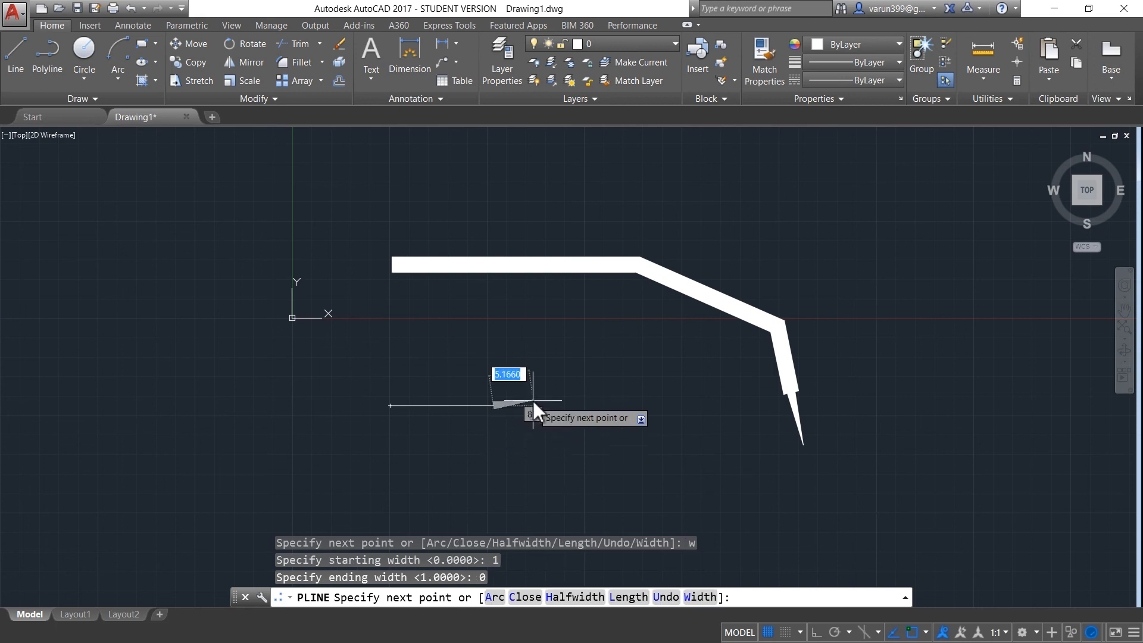
scroll(515, 408, up, 4)
key(F8)
click(532, 403)
key(Escape)
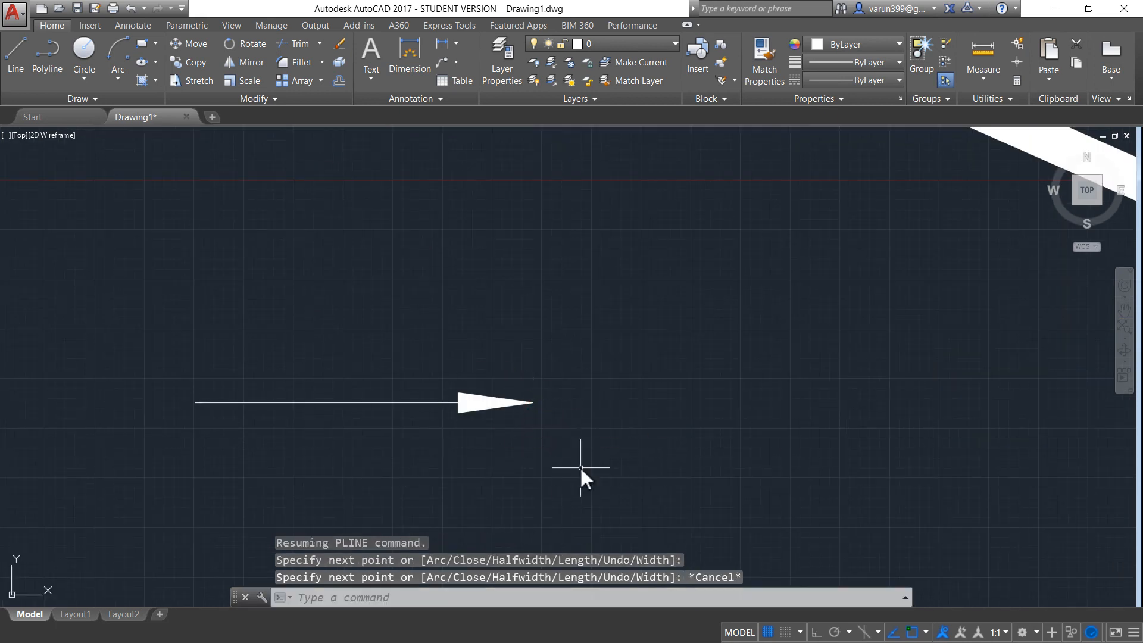
Erase all objects from the drawing
scroll(578, 468, down, 2)
middle_drag(579, 468, 582, 454)
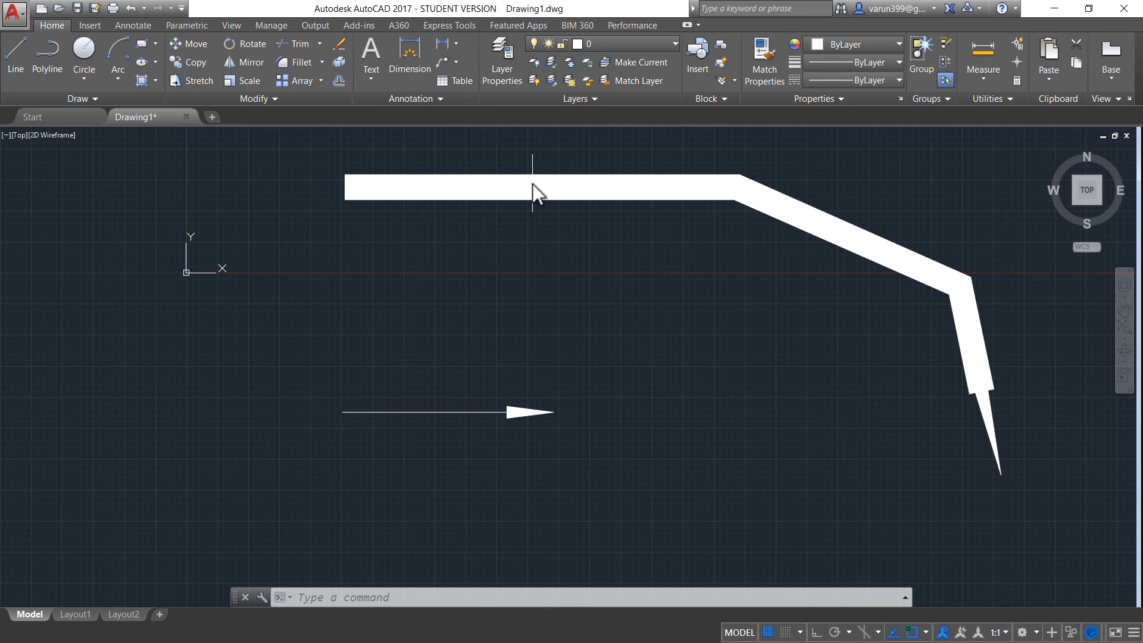
key(ctrl+a)
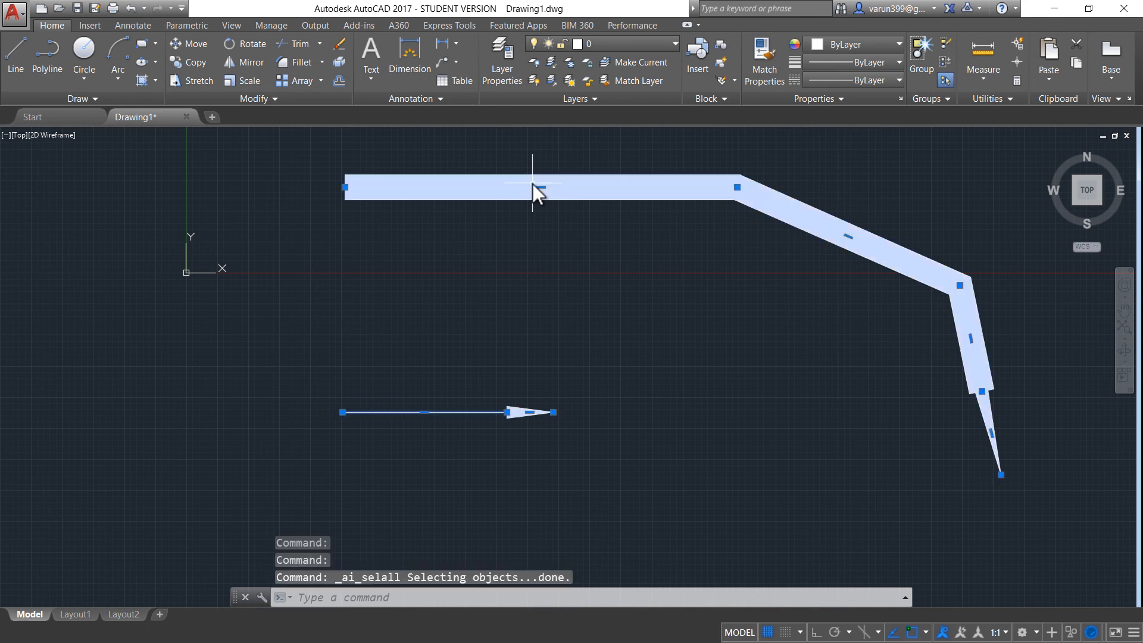
key(Delete)
middle_drag(423, 143, 440, 442)
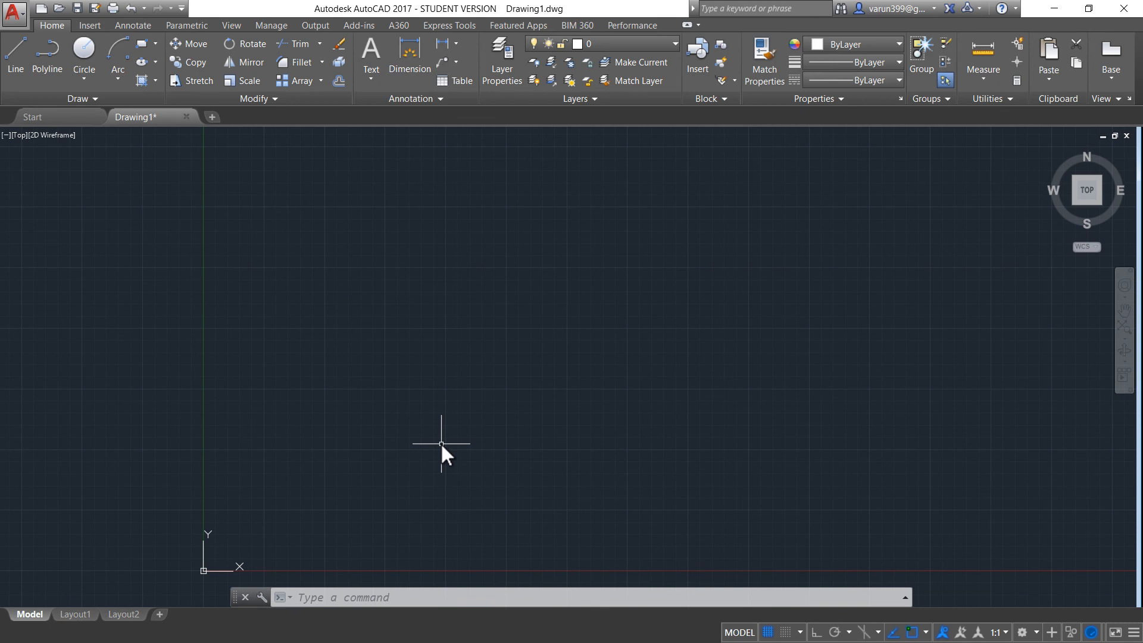
Draw an ellipse from the two endpoints of a horizontal axis, with a distance of about 9 units to the other axis
text(EL)
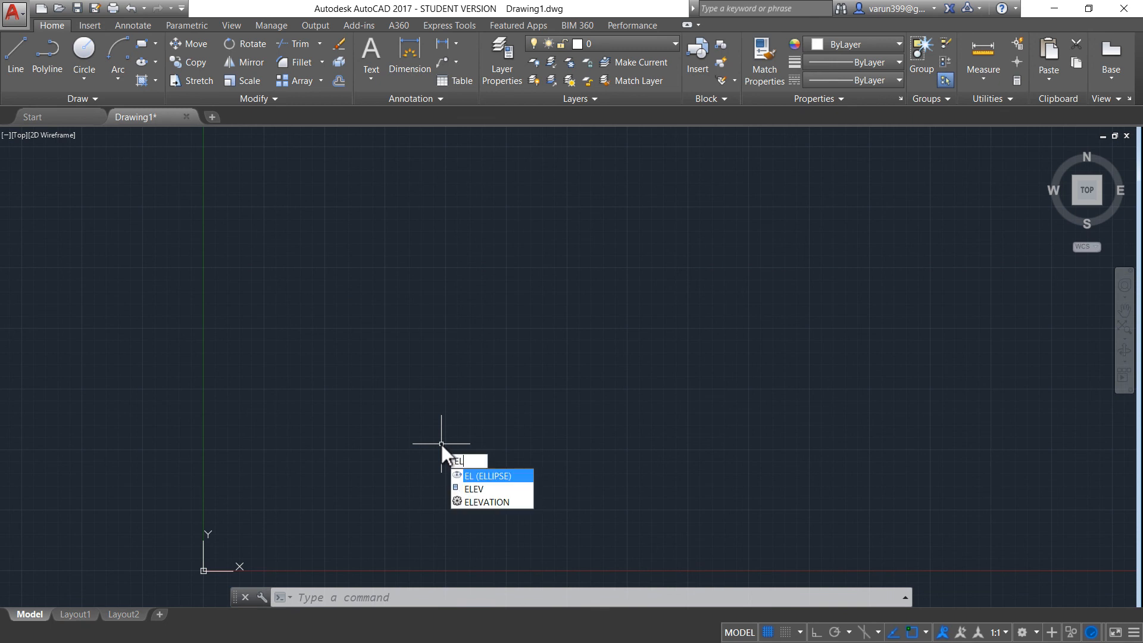
key(Return)
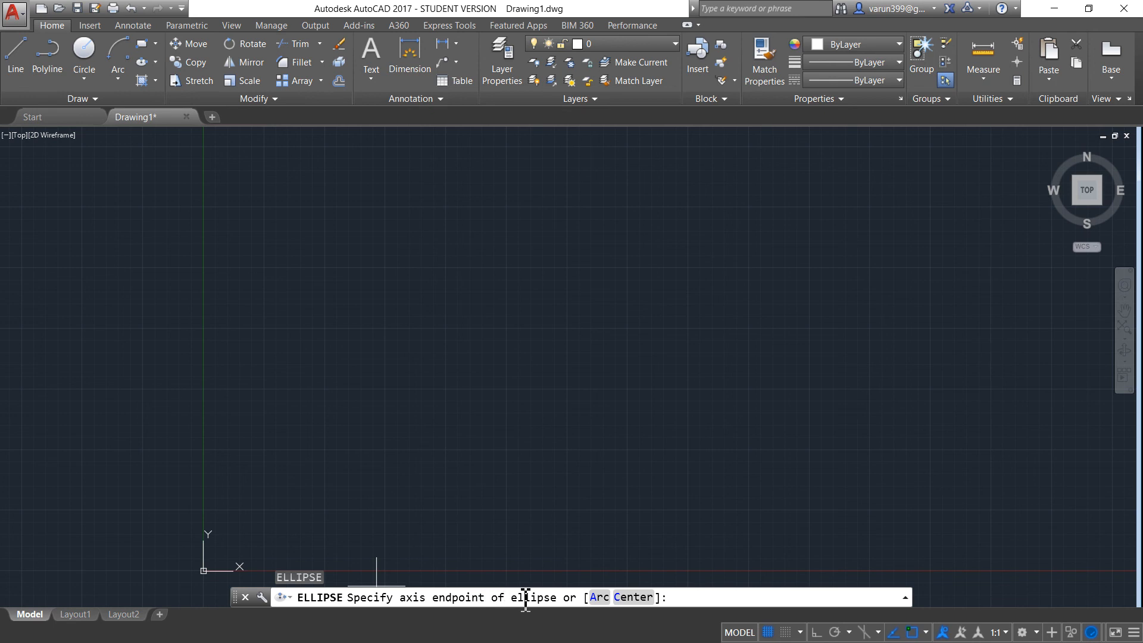
click(391, 293)
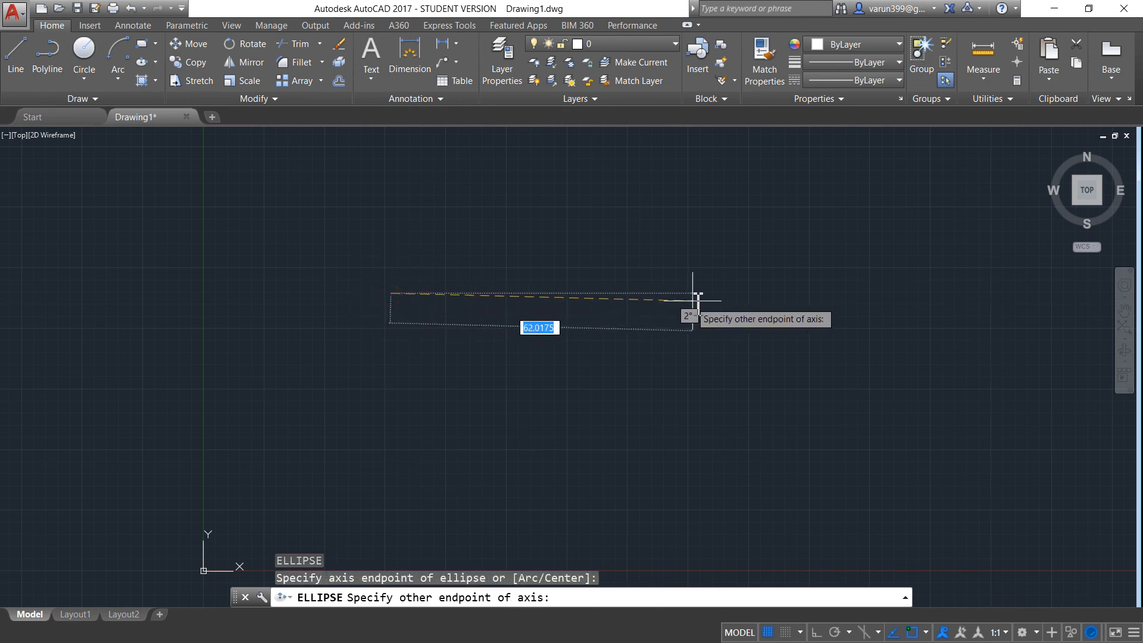
key(F8)
click(727, 293)
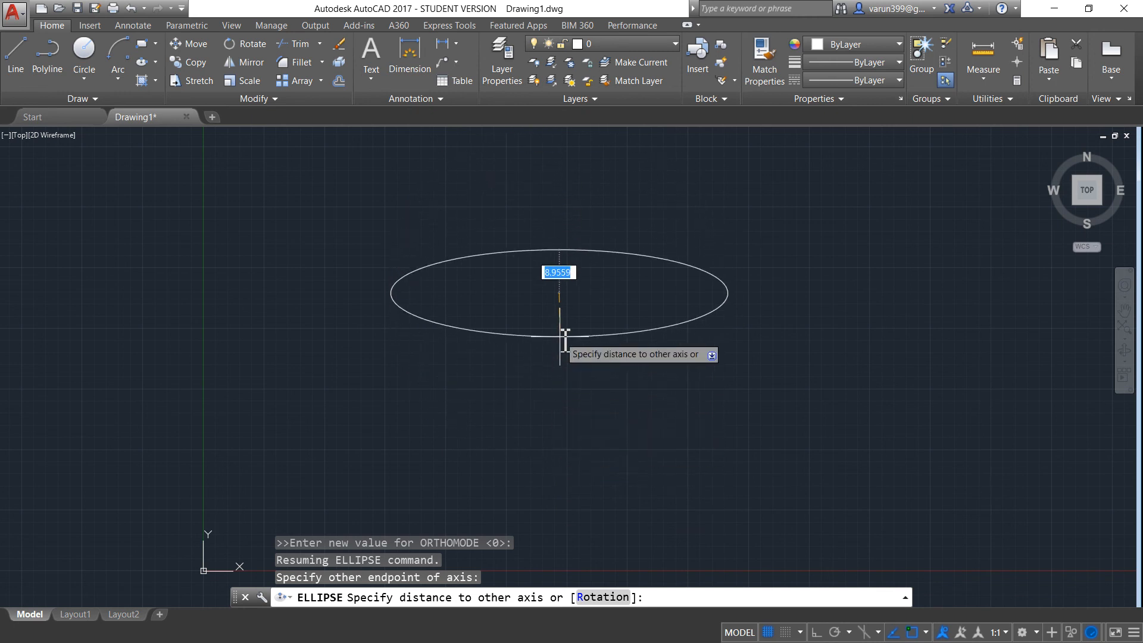
click(563, 335)
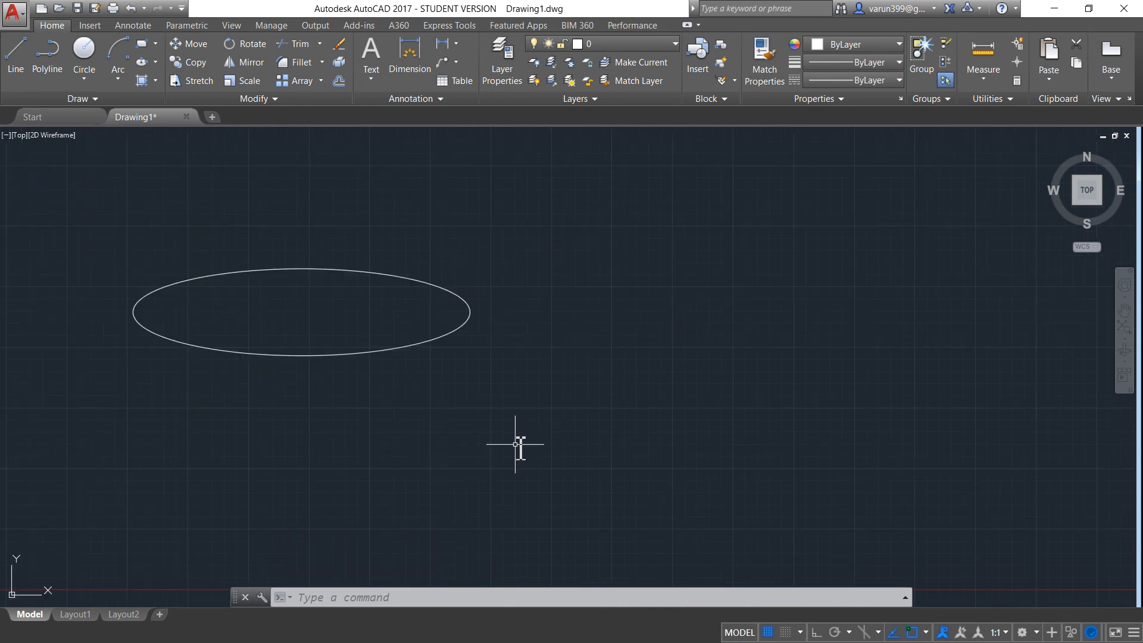
text(l)
key(Return)
click(816, 446)
key(Escape)
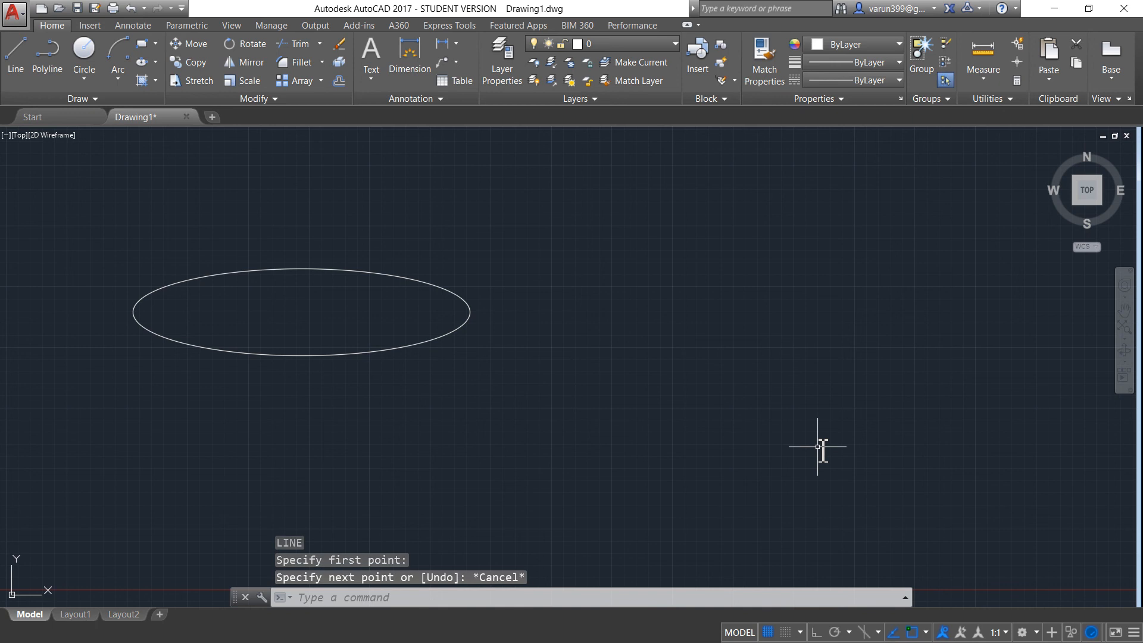
Draw a horizontal line 100 units long, below and to the right of the ellipse
text(l)
key(Return)
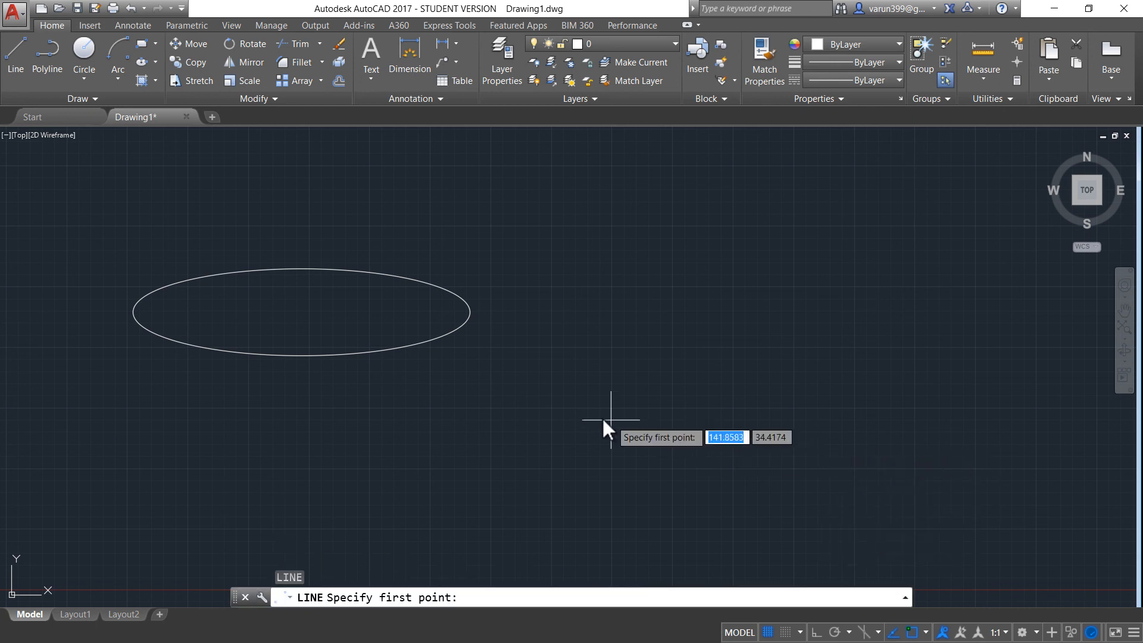
click(569, 409)
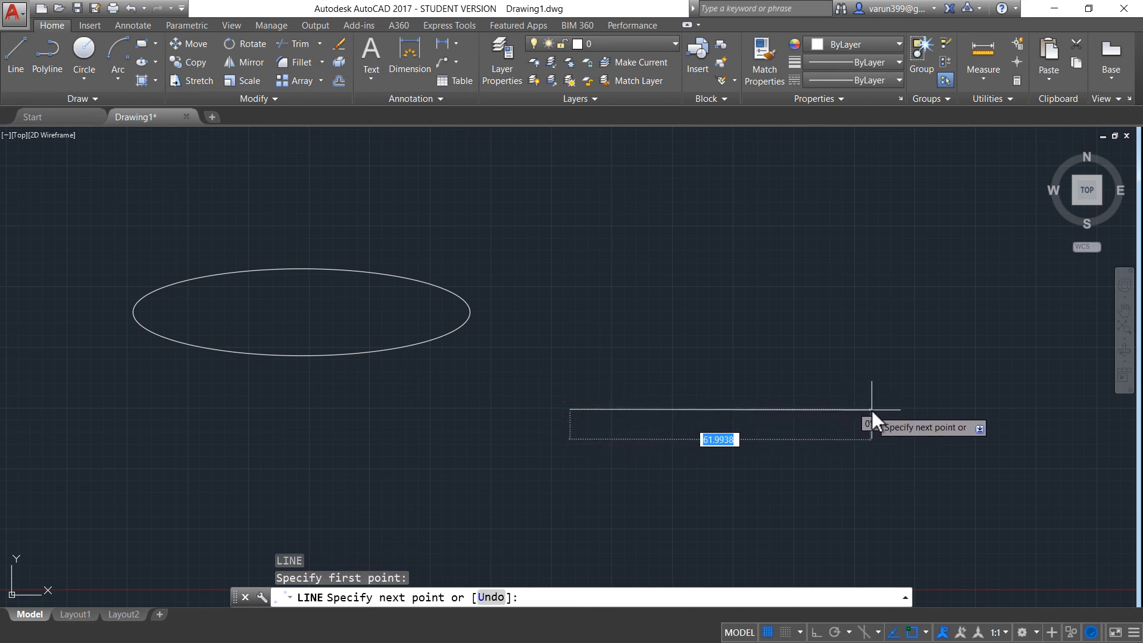
text(100)
key(Return)
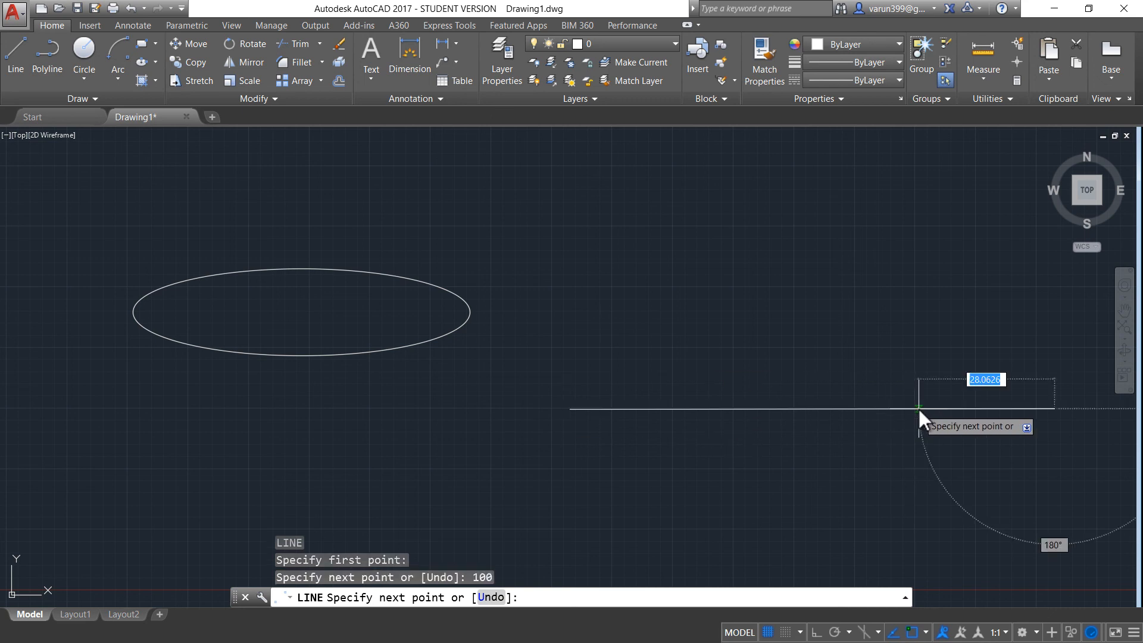
key(Escape)
Draw a vertical line 25 units long upward from the midpoint of the 100-unit line
key(Return)
click(812, 409)
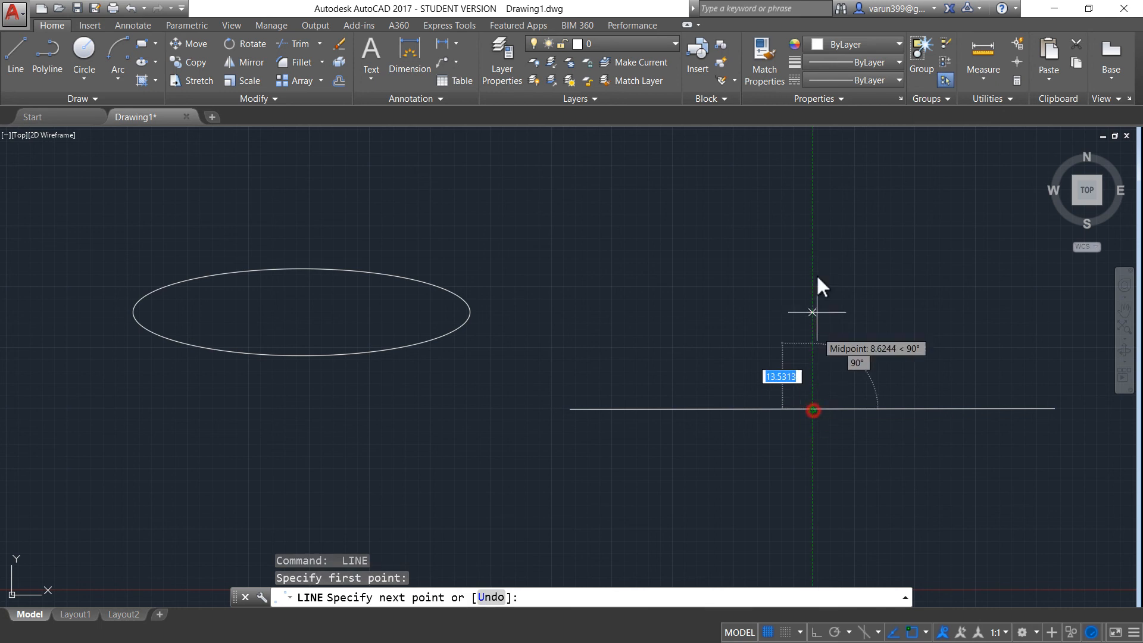
text(25)
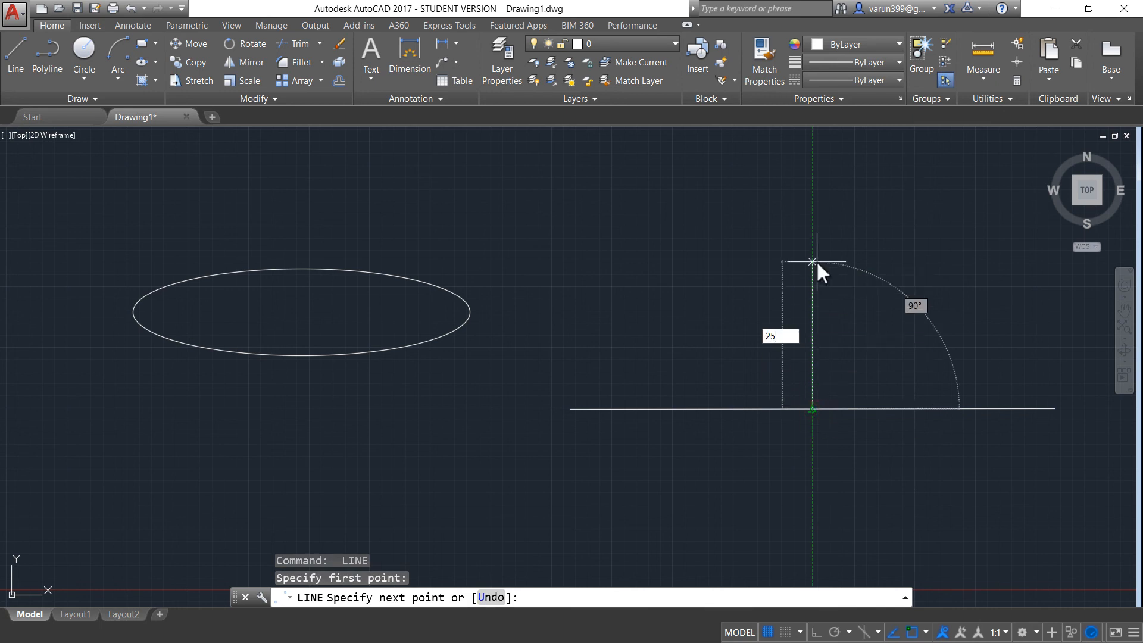
key(Return)
key(Escape)
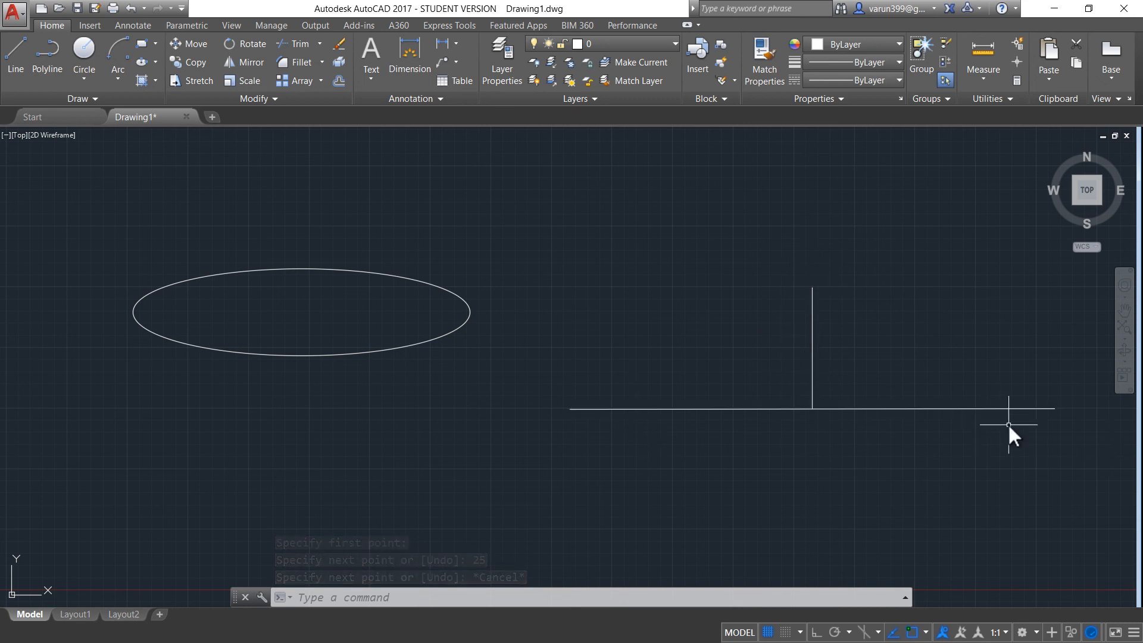
Draw an ellipse with the horizontal line's endpoints as its axis and the vertical line's upper end as the other axis distance
text(el)
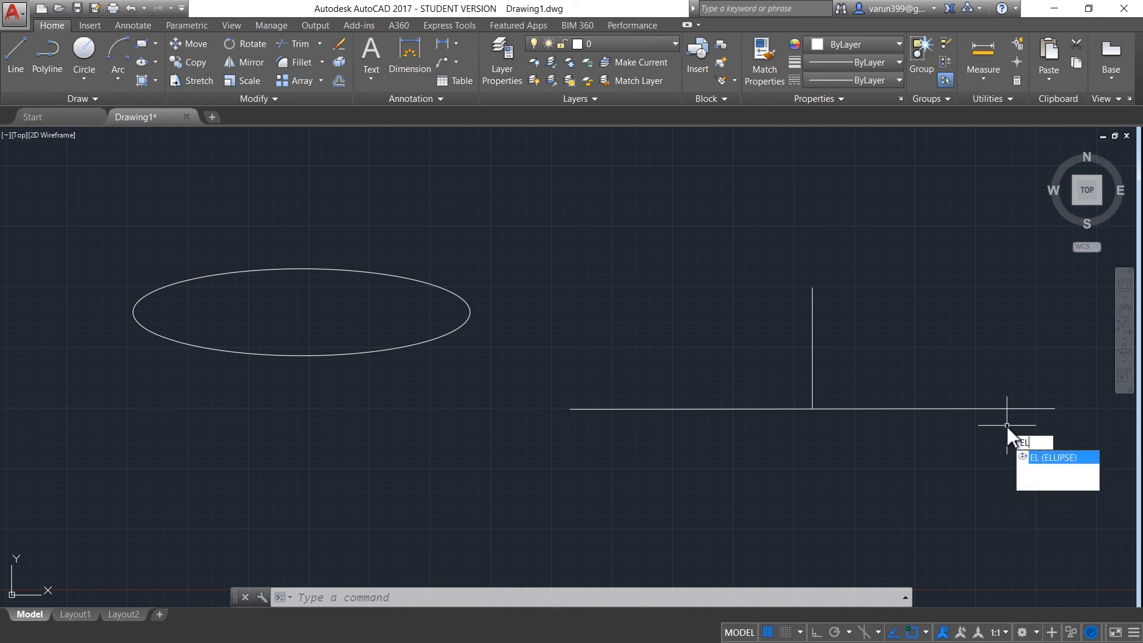
key(Return)
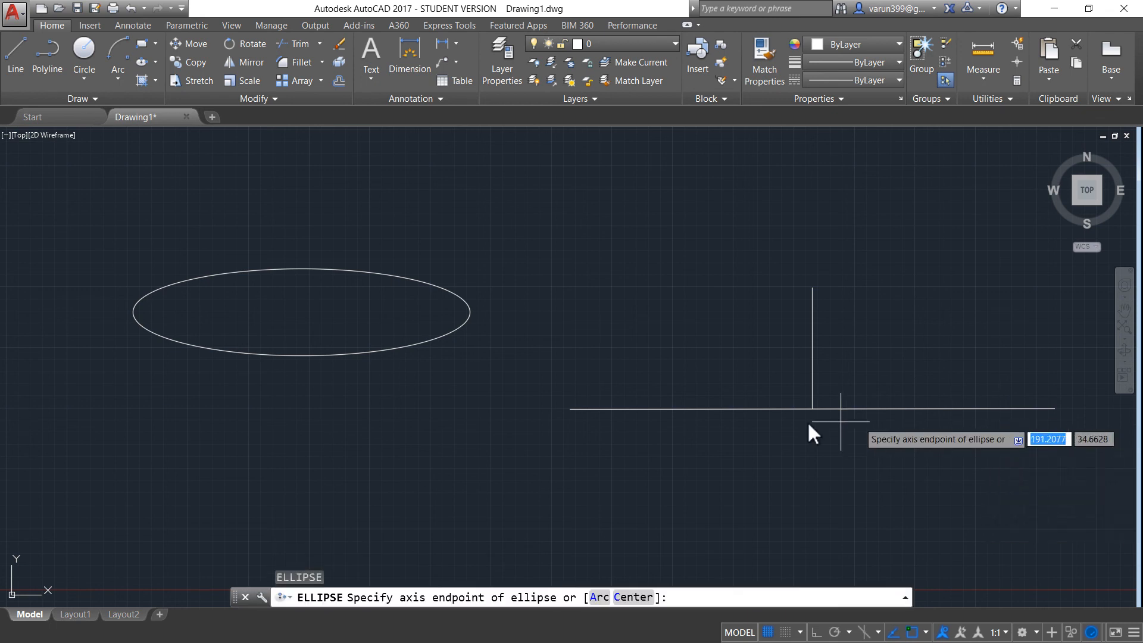
click(570, 408)
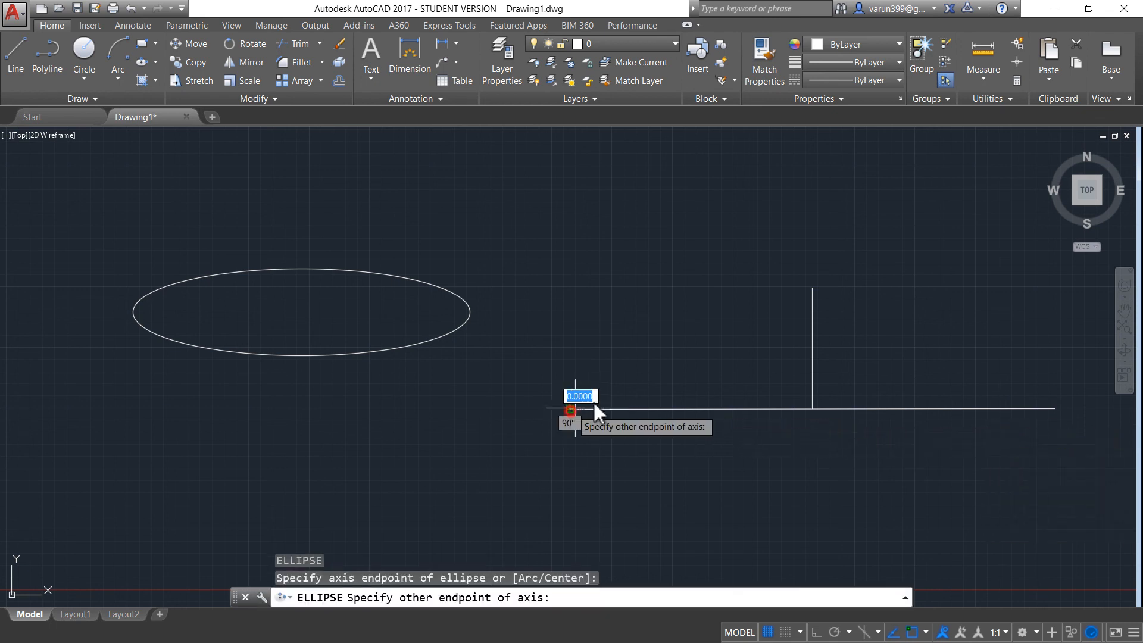
click(1052, 410)
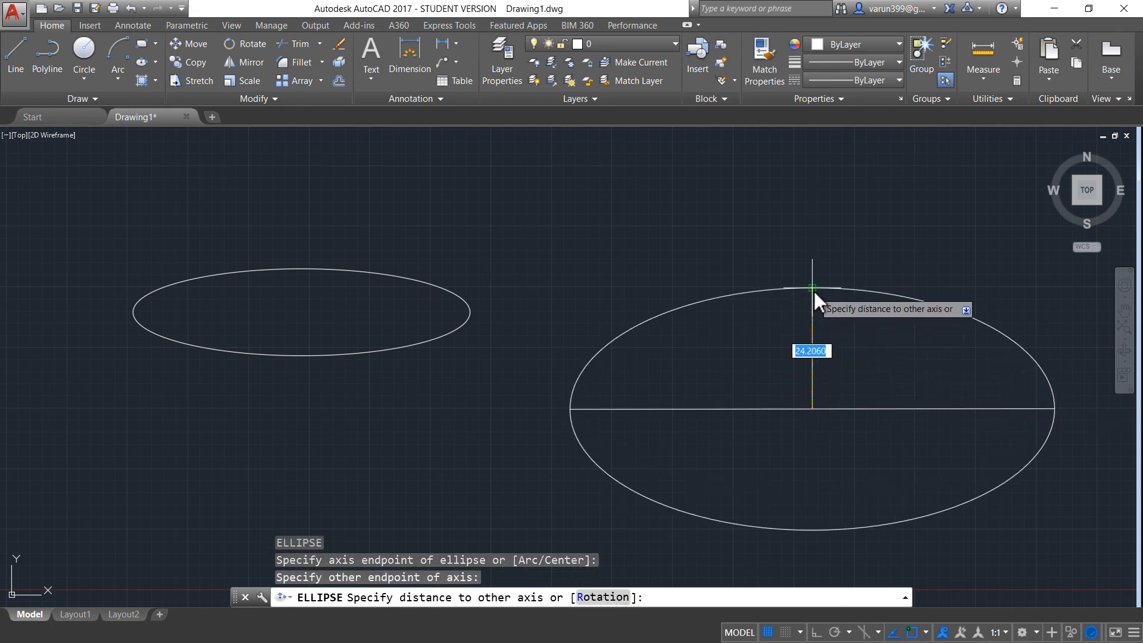
click(813, 290)
Erase the two construction lines inside the larger ellipse and undo the erasure
click(857, 398)
click(769, 438)
key(Delete)
key(ctrl+z)
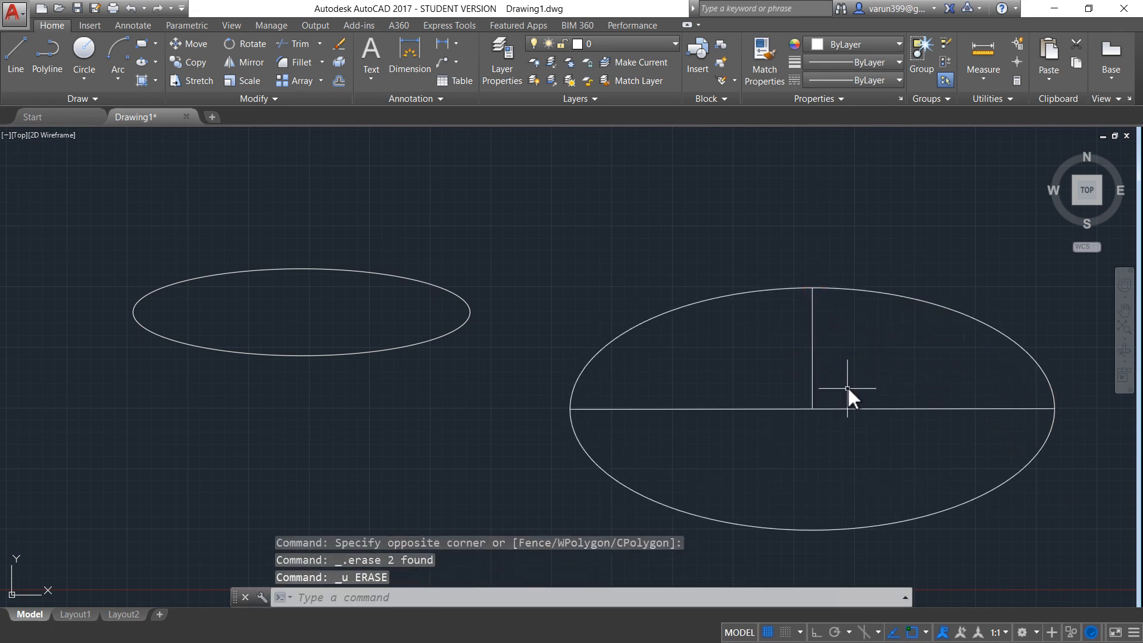
Erase the horizontal and vertical construction lines inside the larger ellipse, keeping the ellipse
click(848, 387)
click(770, 441)
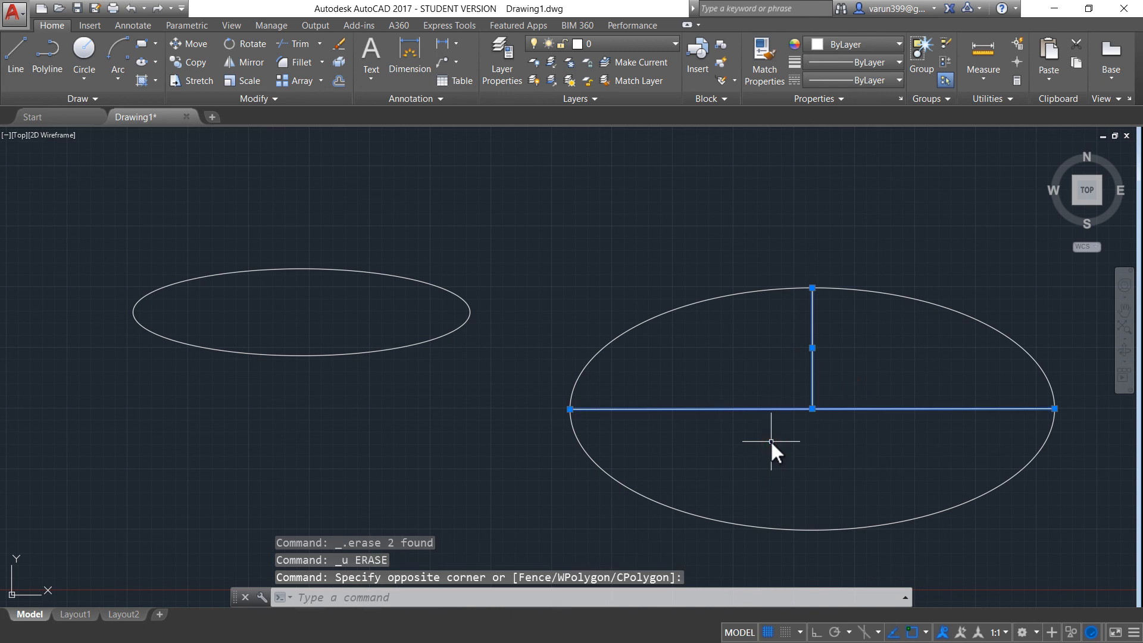
key(Delete)
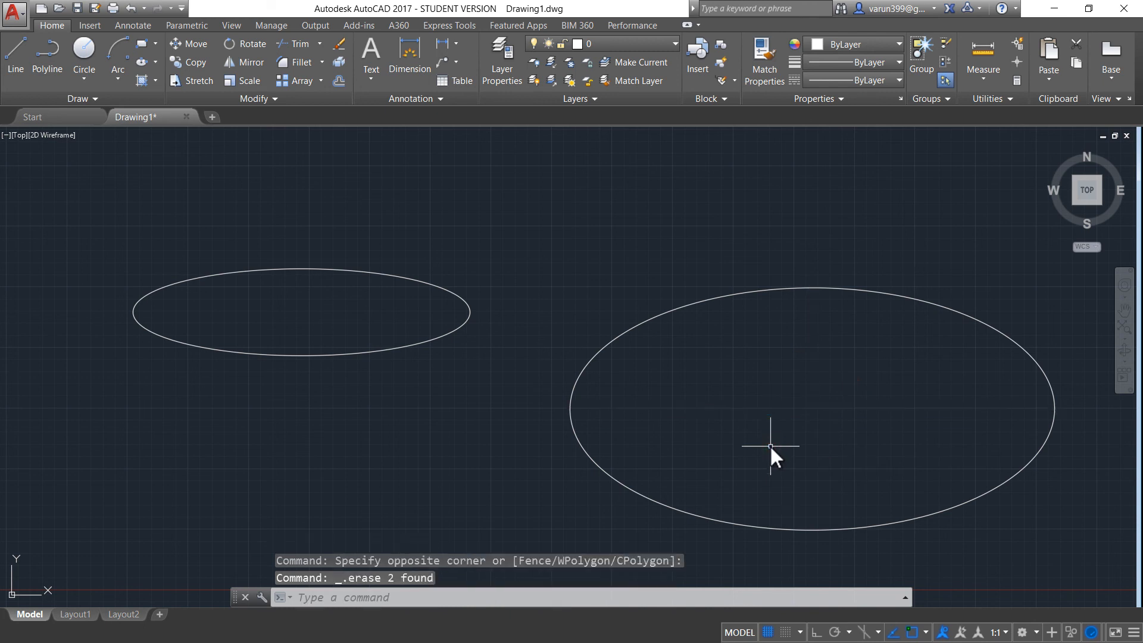